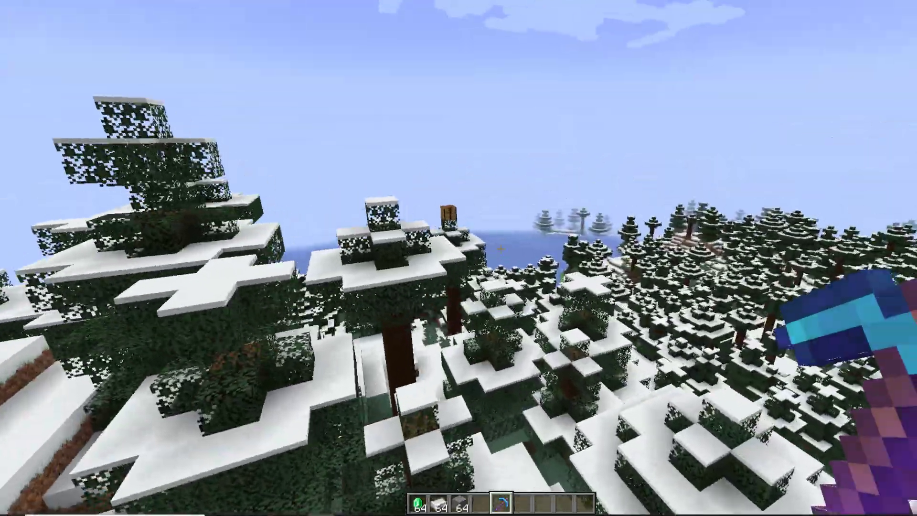
Fly to the crafting table on the treetop and inspect the Cursed Pick in the inventory
{"action": "key", "text": "w"}
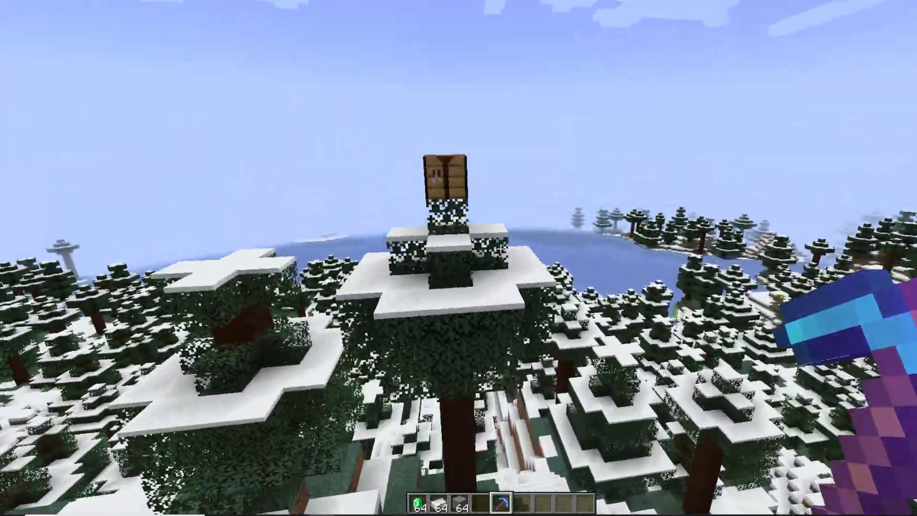
{"action": "key", "text": "w"}
{"action": "scroll", "coordinate": [458, 258], "scroll_direction": "down", "scroll_amount": 1}
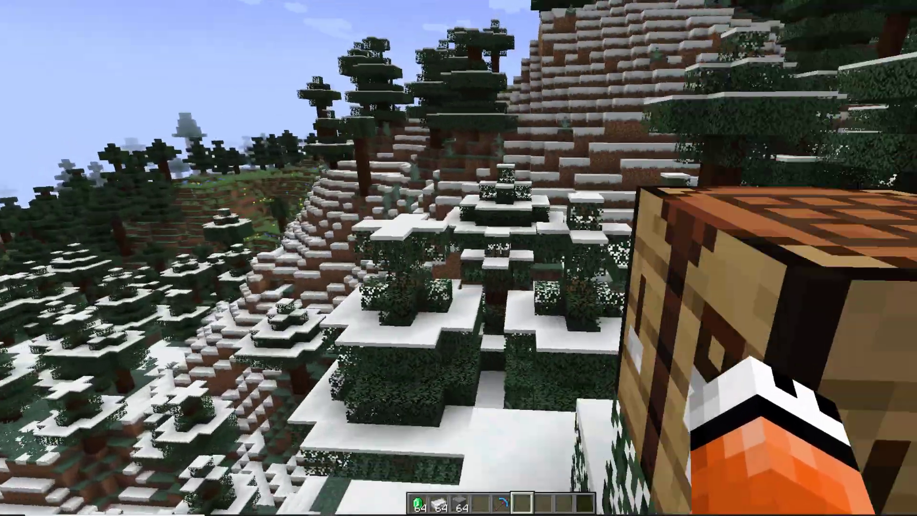
{"action": "scroll", "coordinate": [458, 258], "scroll_direction": "up", "scroll_amount": 1}
{"action": "key", "text": "e"}
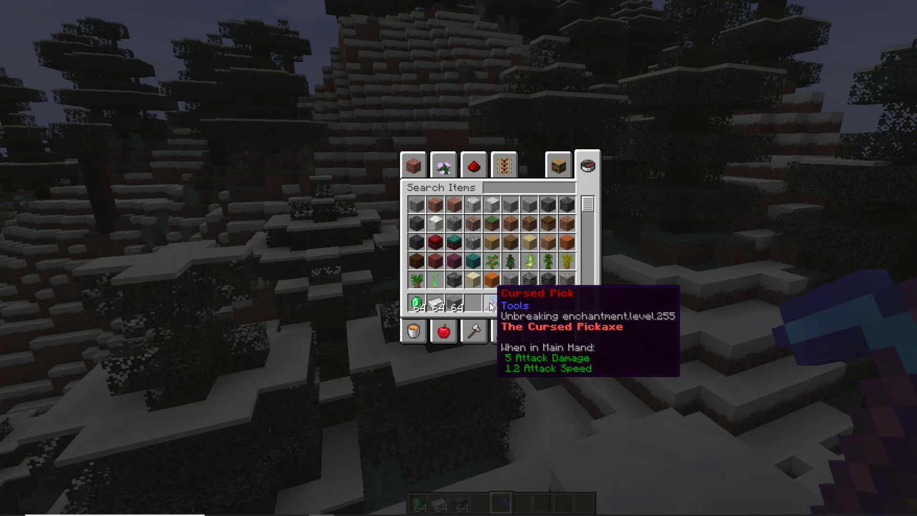
{"action": "key", "text": "Escape"}
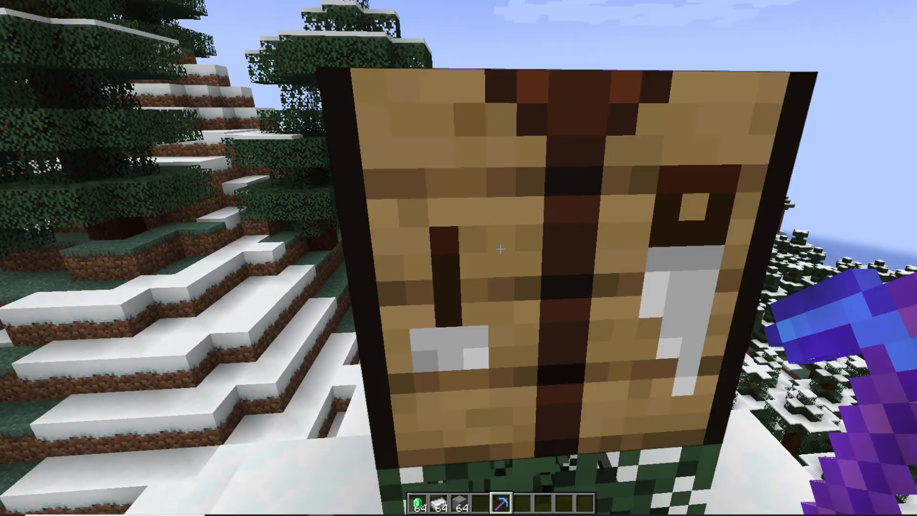
Move back from the crafting table and run the /crecipe command without arguments
{"action": "key", "text": "space"}
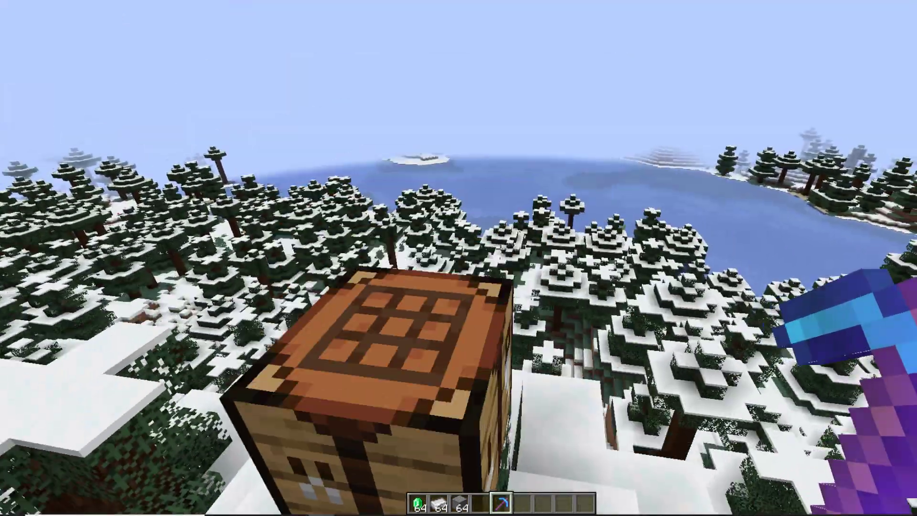
{"action": "type", "text": "s/crecipe"}
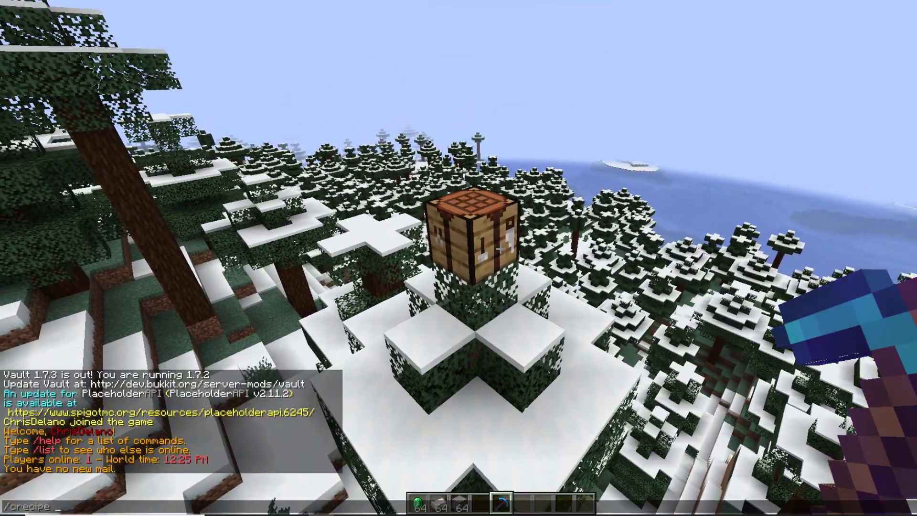
{"action": "key", "text": "Return"}
Try to give the player the CursedPick recipe item with the /crecipe give command
{"action": "type", "text": "/crecipe give"}
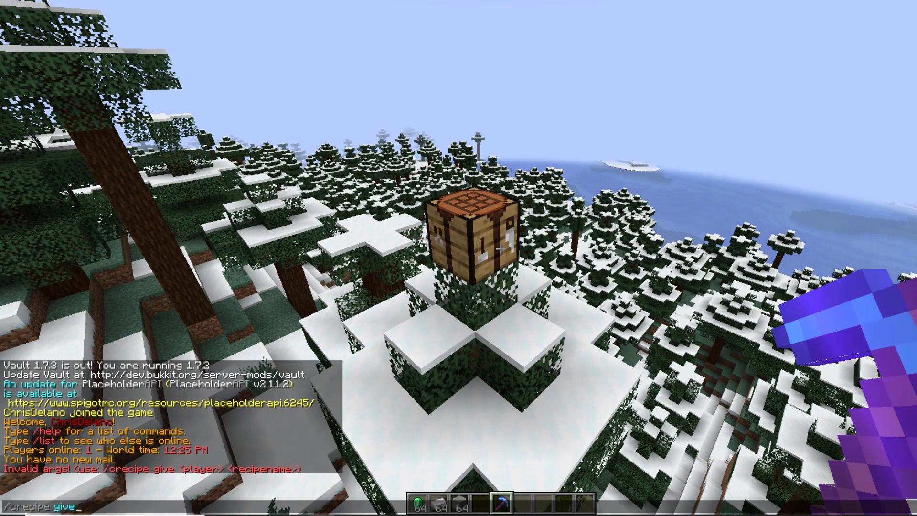
{"action": "type", "text": " ChrisDelano Cur"}
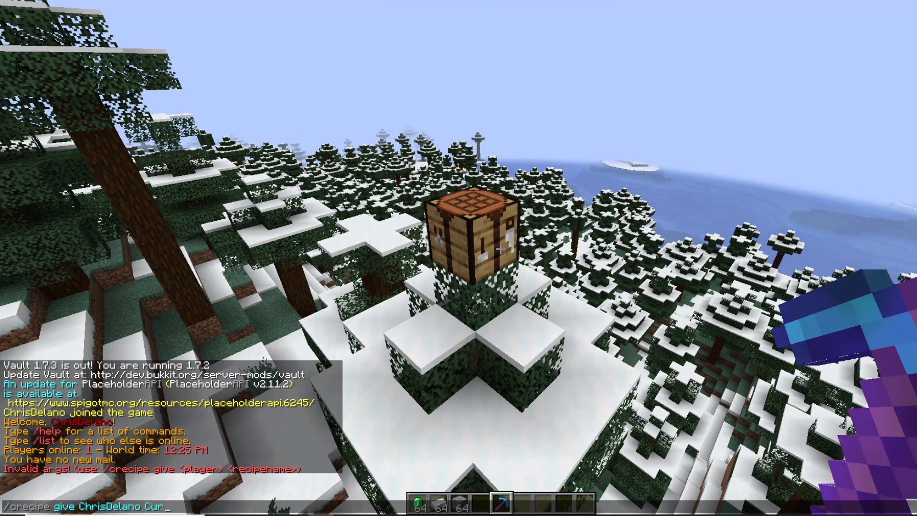
{"action": "type", "text": "sedPick"}
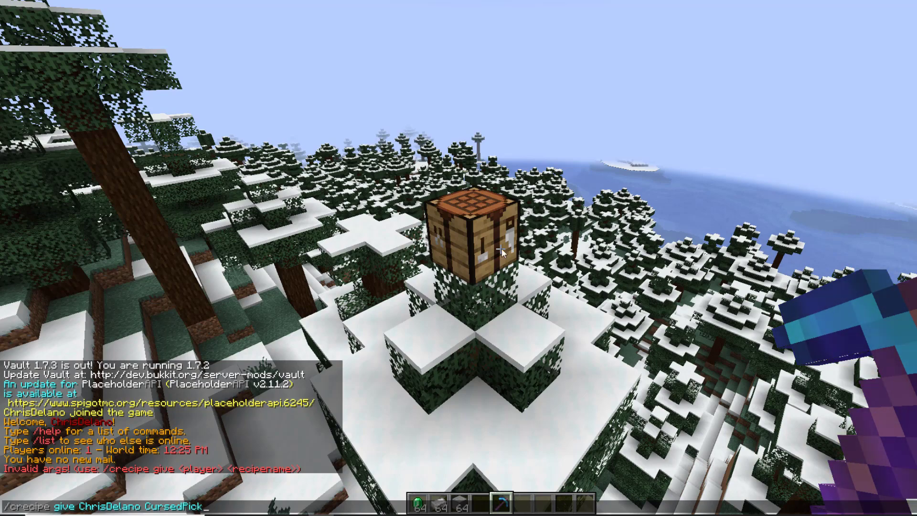
{"action": "key", "text": "Return"}
{"action": "key", "text": "w"}
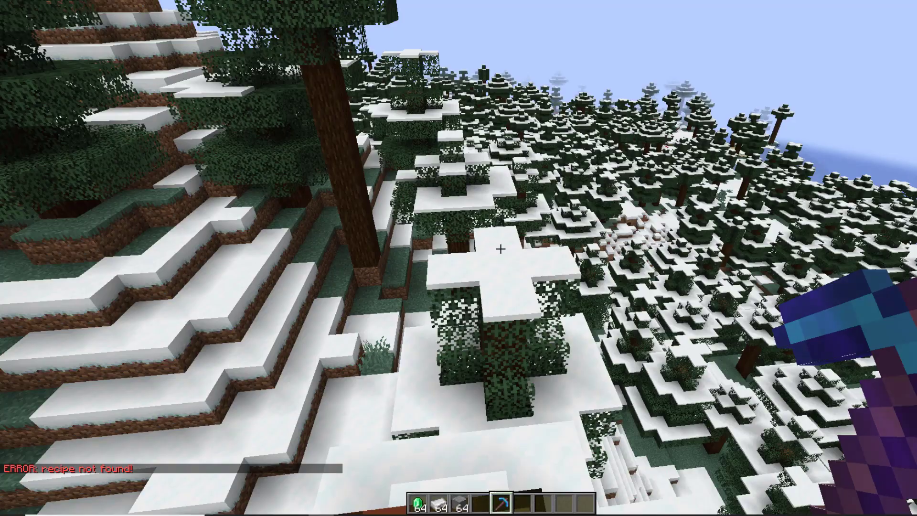
{"action": "key", "text": "w"}
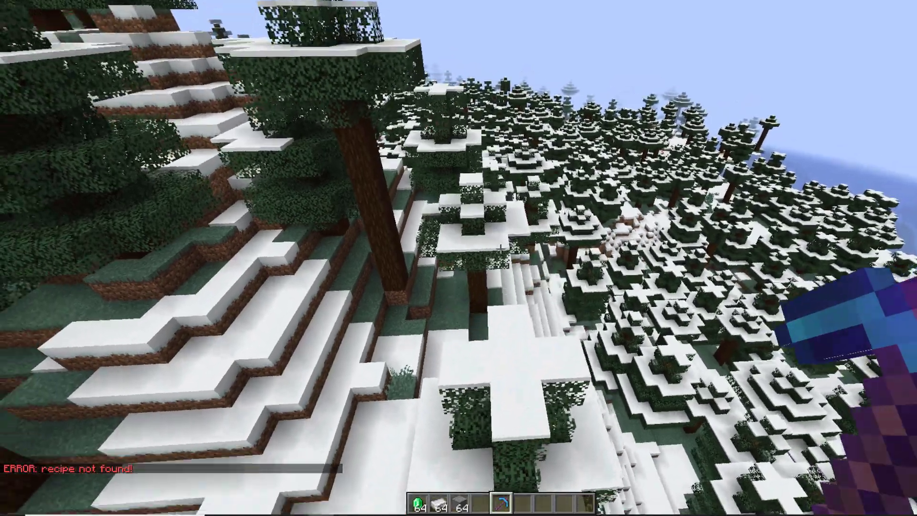
{"action": "key", "text": "w"}
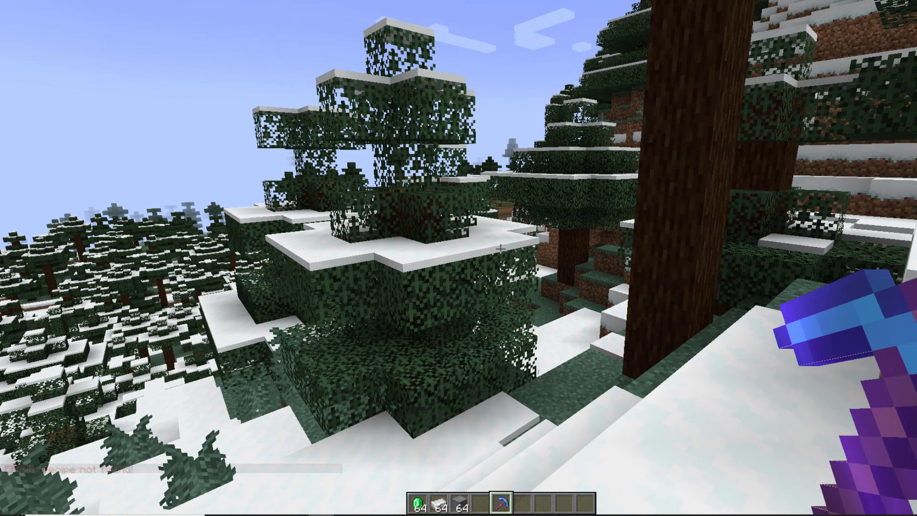
{"action": "key", "text": "t"}
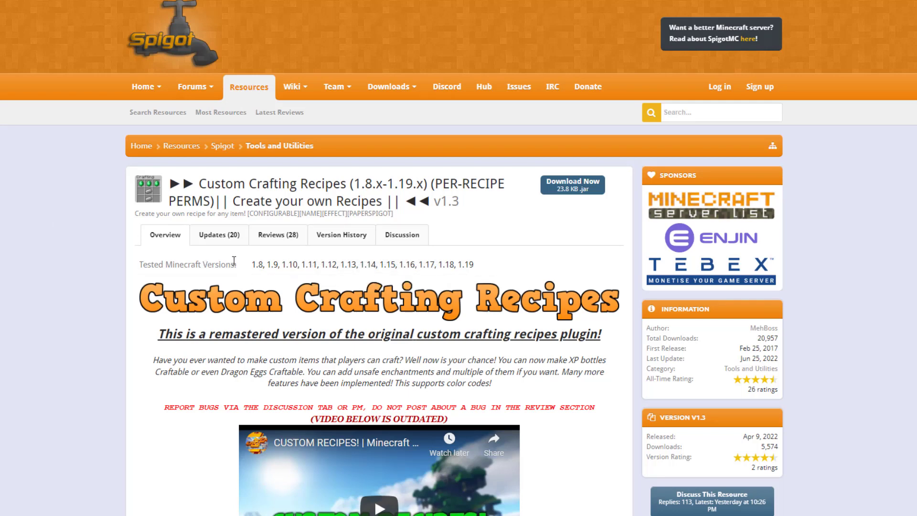
On the Custom Crafting Recipes page at Spigot, open the updates and expand the full "BUG FIX + PAPER SPIGOT SUPPORT" entry
{"action": "left_click", "coordinate": [214, 239]}
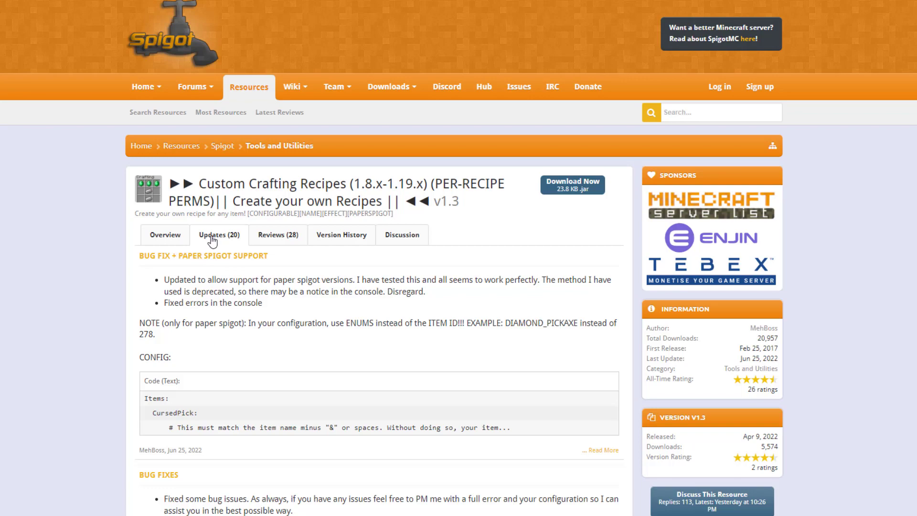
{"action": "scroll", "coordinate": [576, 347], "scroll_direction": "down", "scroll_amount": 2}
{"action": "left_click", "coordinate": [602, 338]}
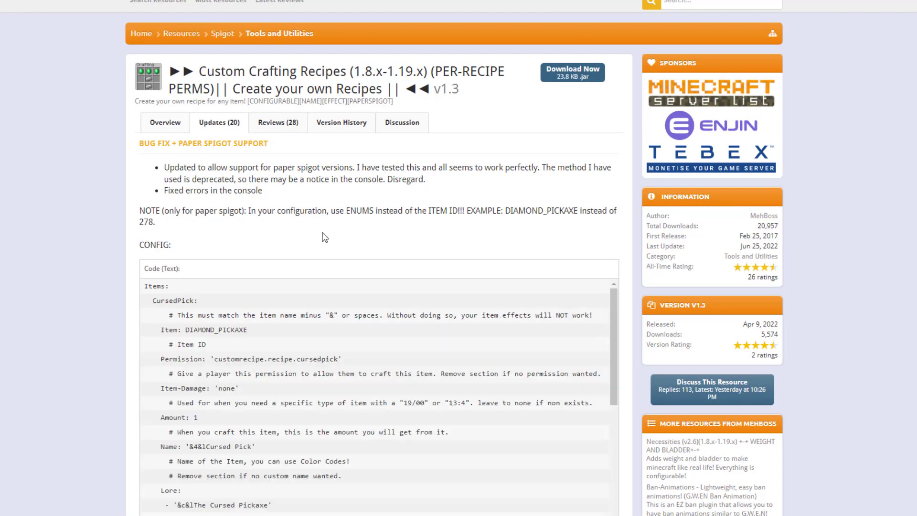
{"action": "scroll", "coordinate": [238, 162], "scroll_direction": "down", "scroll_amount": 2}
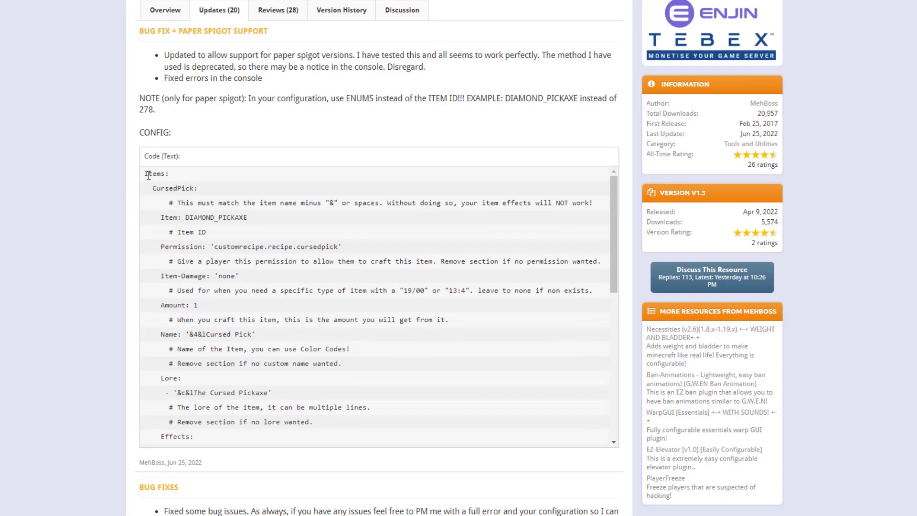
Copy the entire sample config code from "Items:" through the last ingredient comment
{"action": "left_click_drag", "start_coordinate": [145, 173], "coordinate": [372, 442]}
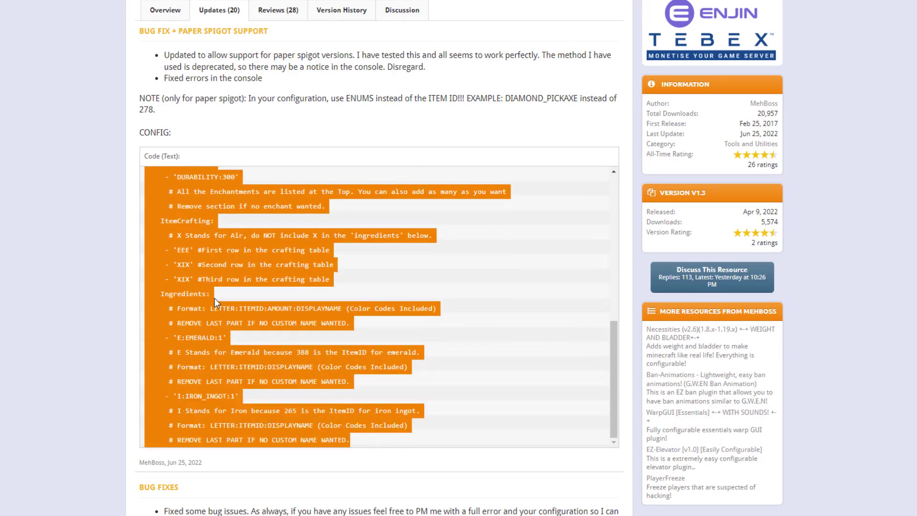
{"action": "left_click", "coordinate": [225, 306]}
{"action": "scroll", "coordinate": [258, 323], "scroll_direction": "up", "scroll_amount": 10}
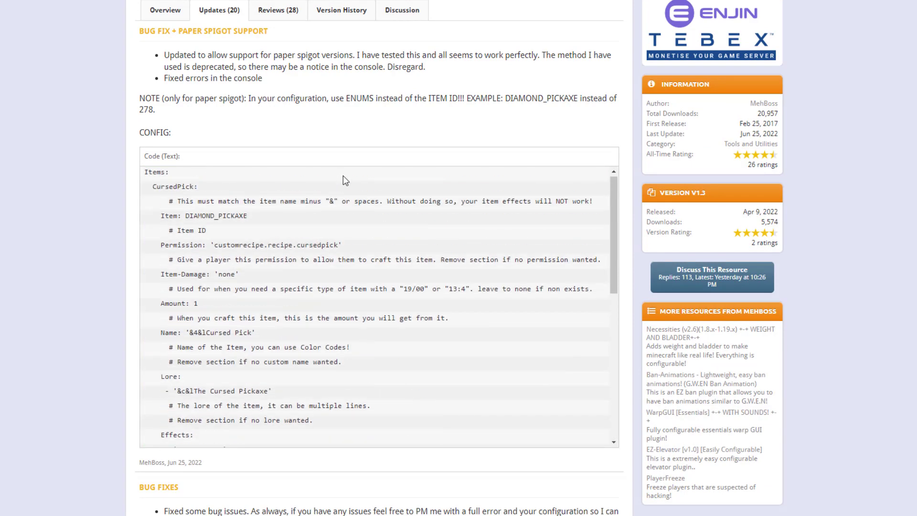
Review the Paper Spigot note about using ENUMS instead of item IDs and check the example config's ingredients
{"action": "scroll", "coordinate": [363, 164], "scroll_direction": "up", "scroll_amount": 2}
{"action": "double_click", "coordinate": [350, 181]}
{"action": "left_click", "coordinate": [422, 185]}
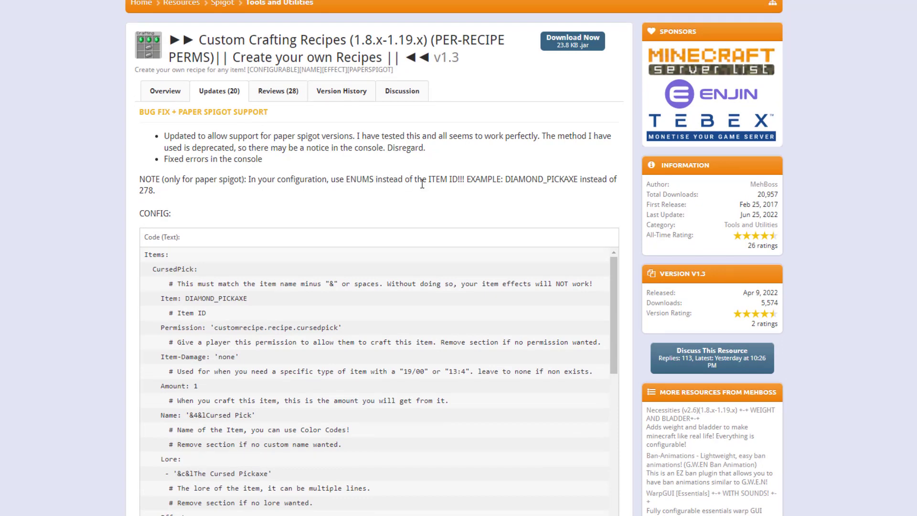
{"action": "scroll", "coordinate": [307, 298], "scroll_direction": "down", "scroll_amount": 10}
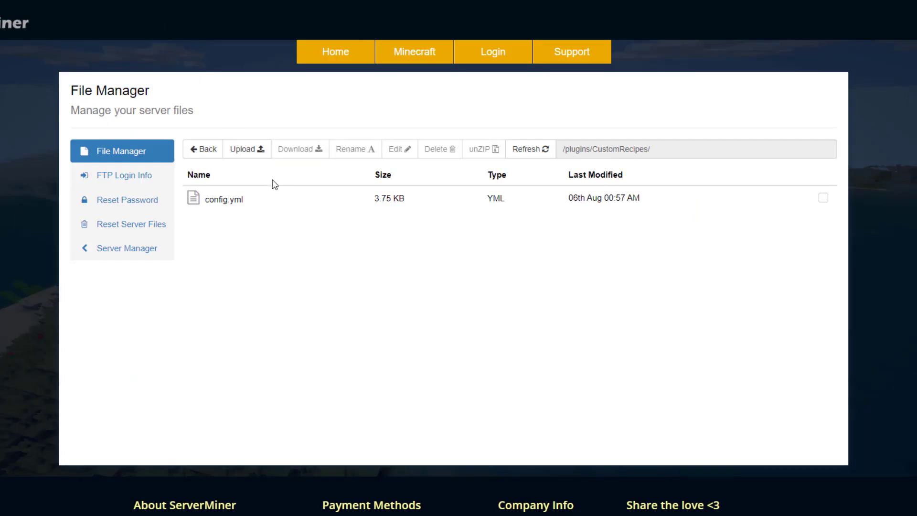
Open the CustomRecipes config in the ServerMiner file manager and examine the numeric item IDs of the emerald and iron ingredients
{"action": "double_click", "coordinate": [268, 199]}
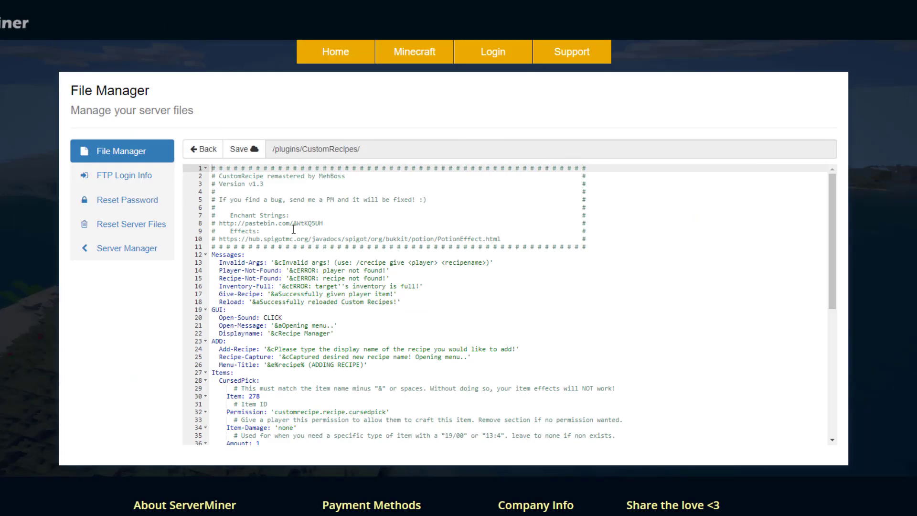
{"action": "scroll", "coordinate": [293, 230], "scroll_direction": "down", "scroll_amount": 9}
{"action": "scroll", "coordinate": [71, 318], "scroll_direction": "up", "scroll_amount": 3}
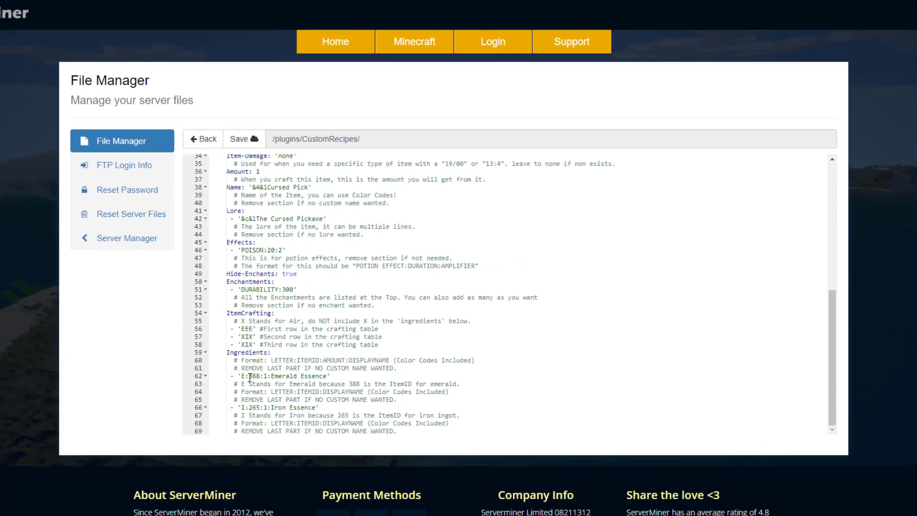
{"action": "left_click_drag", "start_coordinate": [249, 377], "coordinate": [260, 377]}
{"action": "left_click", "coordinate": [262, 408]}
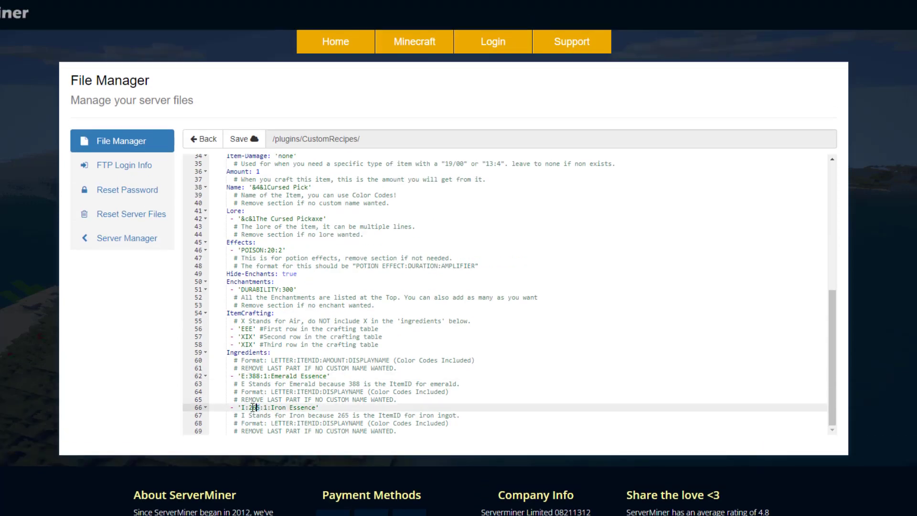
{"action": "left_click", "coordinate": [405, 415]}
{"action": "left_click", "coordinate": [374, 400]}
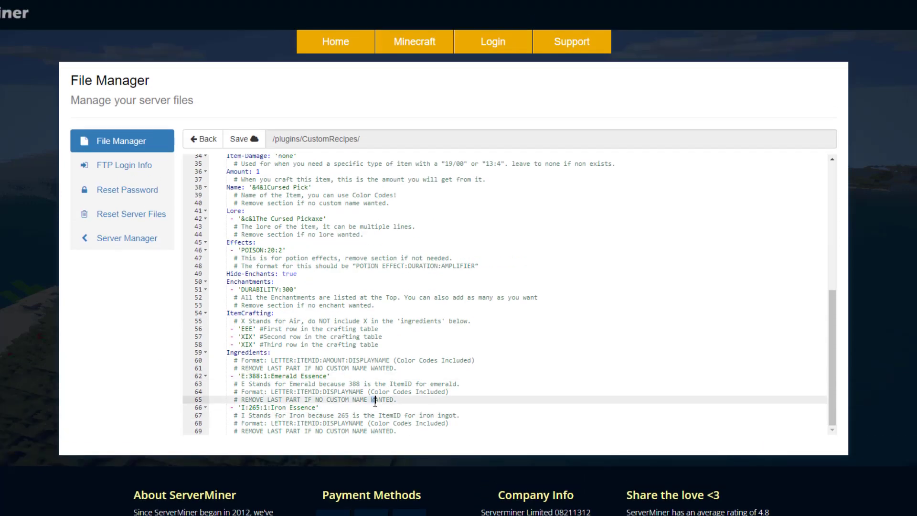
Replace the config's whole Items section with the copied sample code that uses item enums
{"action": "left_click_drag", "start_coordinate": [404, 430], "coordinate": [212, 202]}
{"action": "scroll", "coordinate": [225, 304], "scroll_direction": "up", "scroll_amount": 6}
{"action": "key", "text": "ctrl+v"}
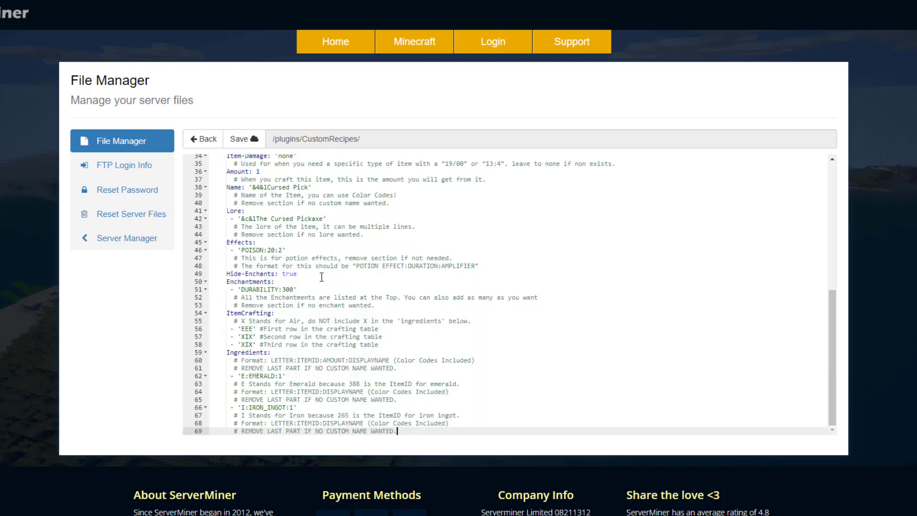
Check the CursedPick item name, crafting rows and ingredients in the pasted section, and save the config file
{"action": "scroll", "coordinate": [320, 279], "scroll_direction": "up", "scroll_amount": 4}
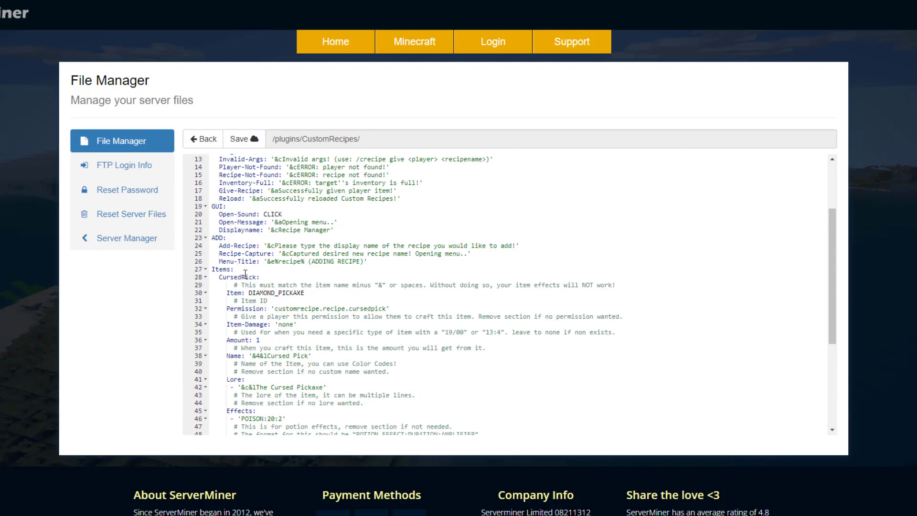
{"action": "double_click", "coordinate": [301, 293]}
{"action": "left_click", "coordinate": [295, 316]}
{"action": "scroll", "coordinate": [294, 330], "scroll_direction": "down", "scroll_amount": 3}
{"action": "scroll", "coordinate": [285, 356], "scroll_direction": "down", "scroll_amount": 3}
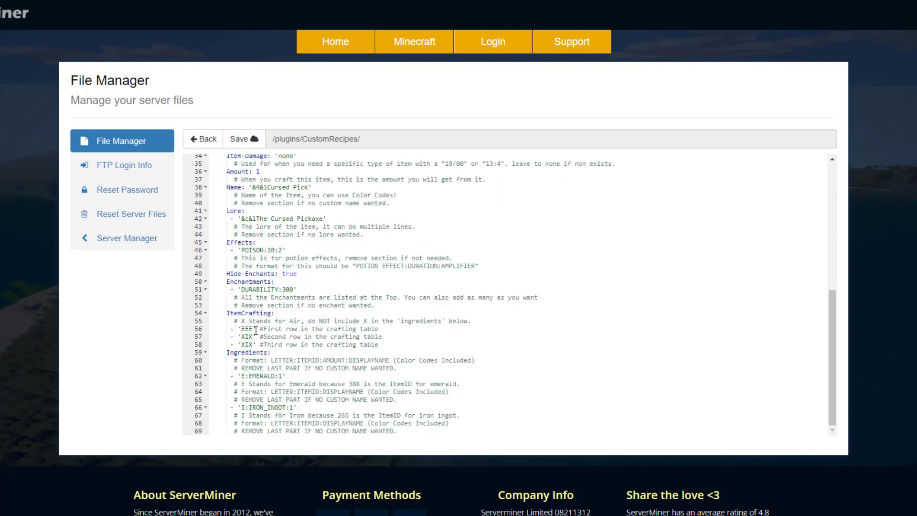
{"action": "left_click", "coordinate": [241, 140]}
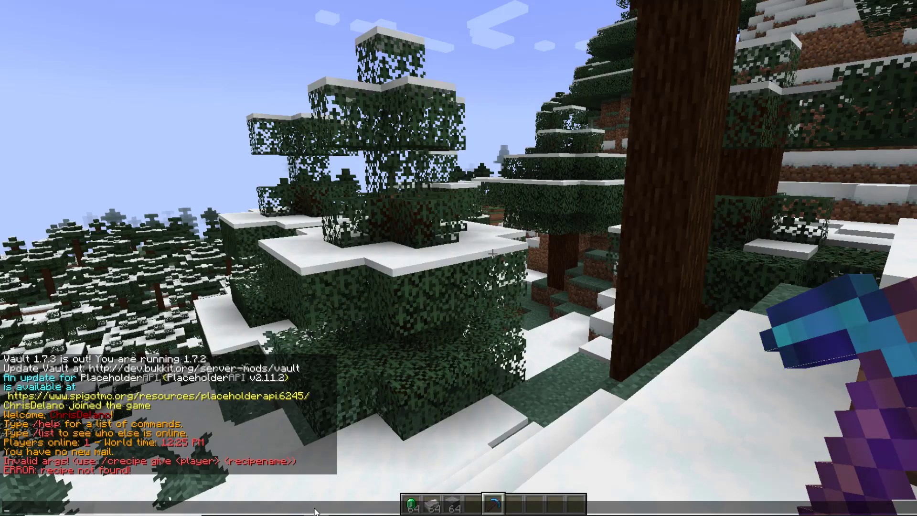
Return to Minecraft and reload the plugin's recipes with /crecipe reload
{"action": "type", "text": "/cre"}
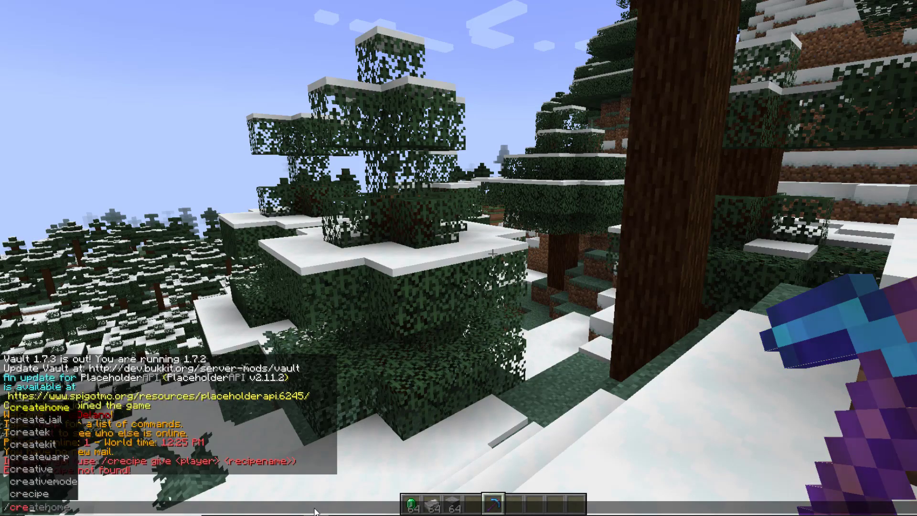
{"action": "type", "text": "cipe reload"}
{"action": "key", "text": "Return"}
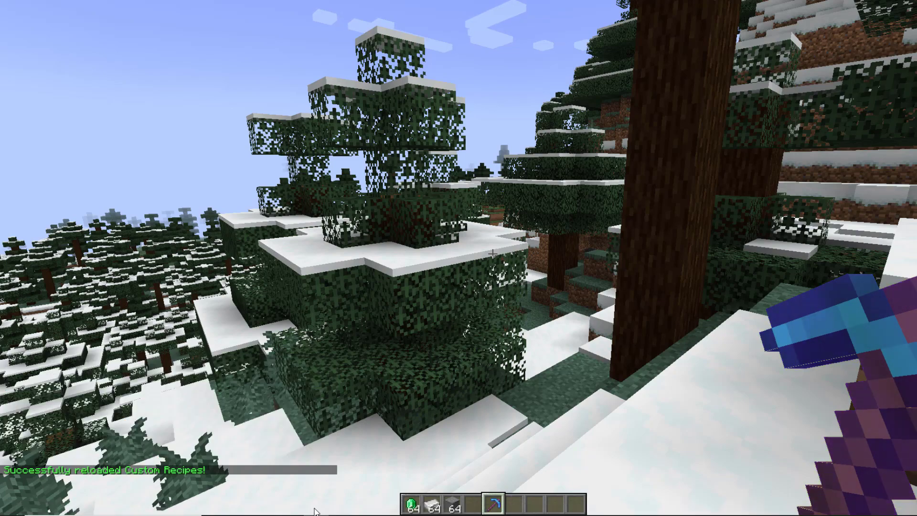
Give the player the CursedPick item by rerunning the earlier /crecipe give command, and check the inventory
{"action": "key", "text": "t"}
{"action": "key", "text": "Up"}
{"action": "key", "text": "Up"}
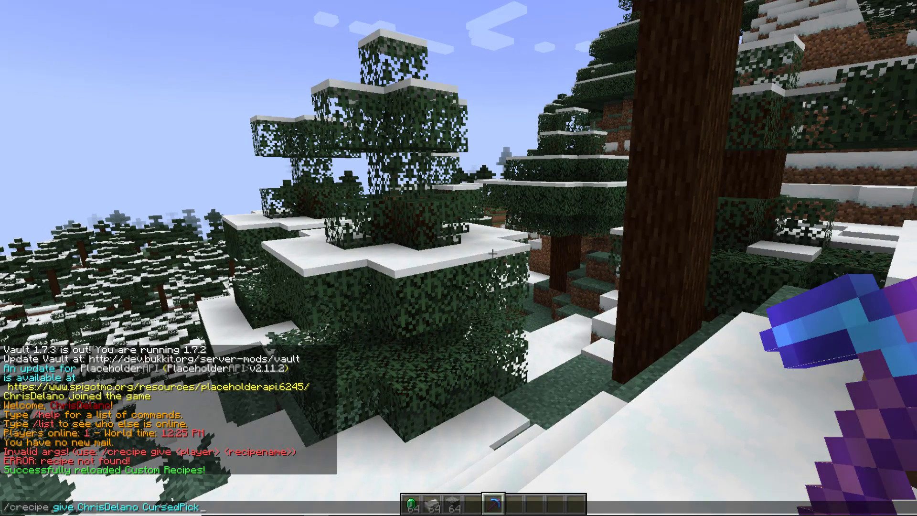
{"action": "key", "text": "Return"}
{"action": "key", "text": "e"}
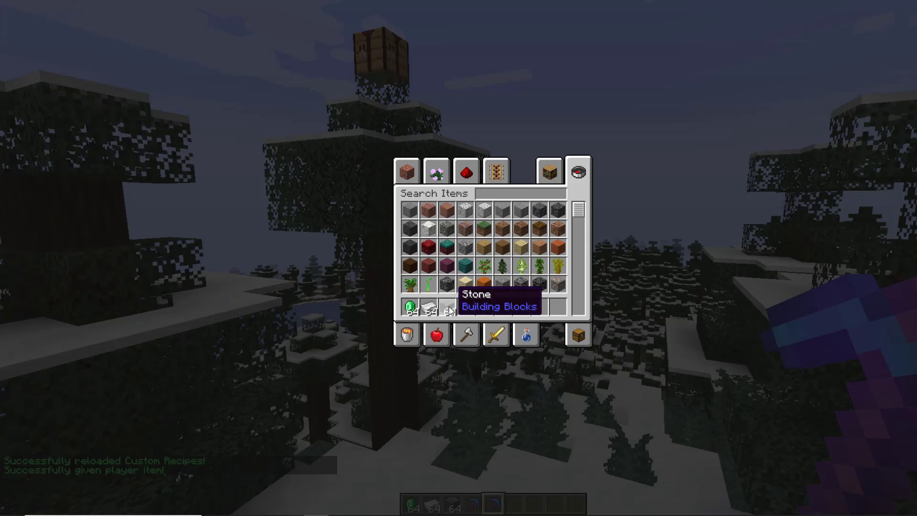
{"action": "key", "text": "e"}
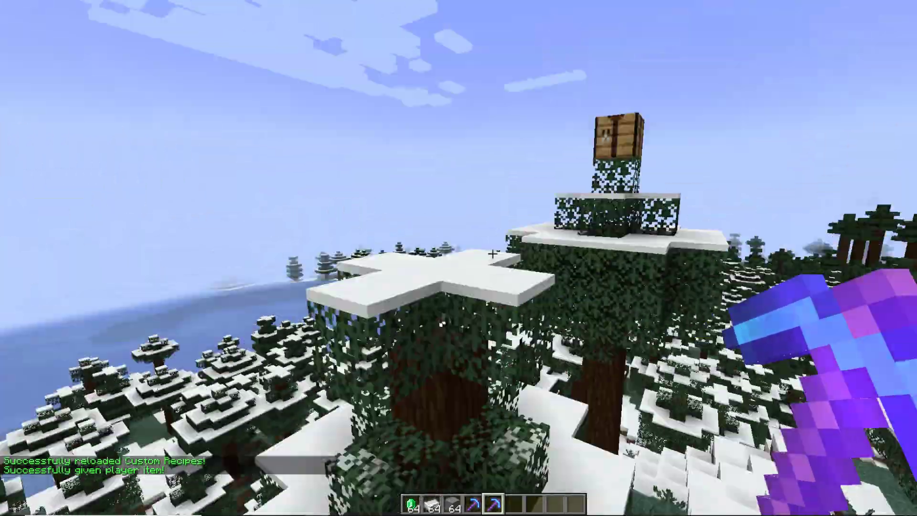
Open the crafting table on top of the snowy tree and fill the grid's top row with three emeralds
{"action": "key", "text": "w"}
{"action": "scroll", "coordinate": [493, 254], "scroll_direction": "up", "scroll_amount": 1}
{"action": "right_click", "coordinate": [492, 254]}
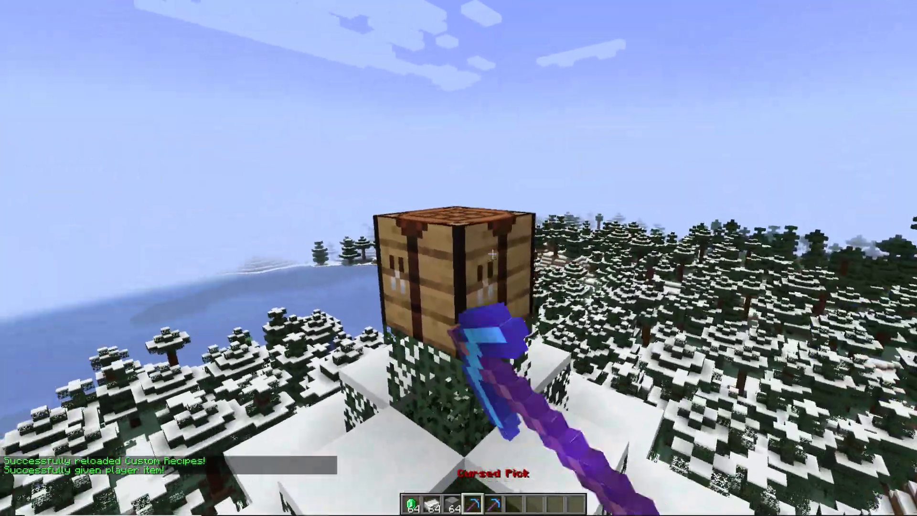
{"action": "right_click", "coordinate": [492, 255]}
{"action": "left_click", "coordinate": [419, 322]}
{"action": "left_click_drag", "start_coordinate": [442, 193], "coordinate": [479, 193]}
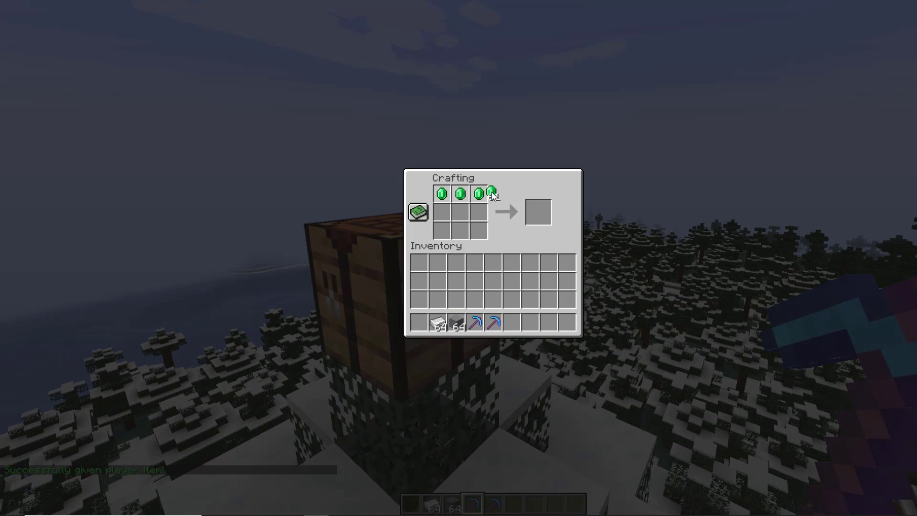
Place one iron ingot in each of the grid's centre and bottom-centre slots and take the crafted Cursed Pick
{"action": "left_click", "coordinate": [445, 324]}
{"action": "right_click", "coordinate": [460, 212]}
{"action": "right_click", "coordinate": [460, 230]}
{"action": "left_click", "coordinate": [493, 299]}
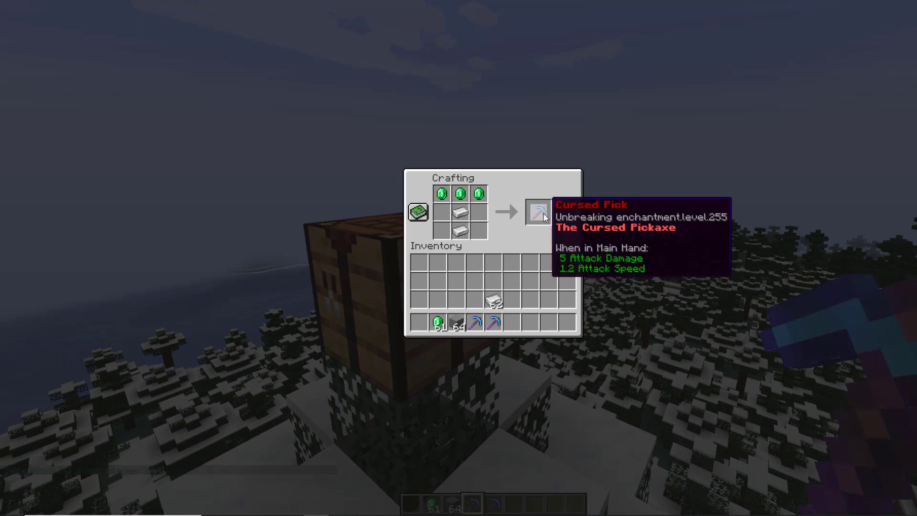
{"action": "left_click", "coordinate": [538, 213], "text": "shift"}
{"action": "key", "text": "Escape"}
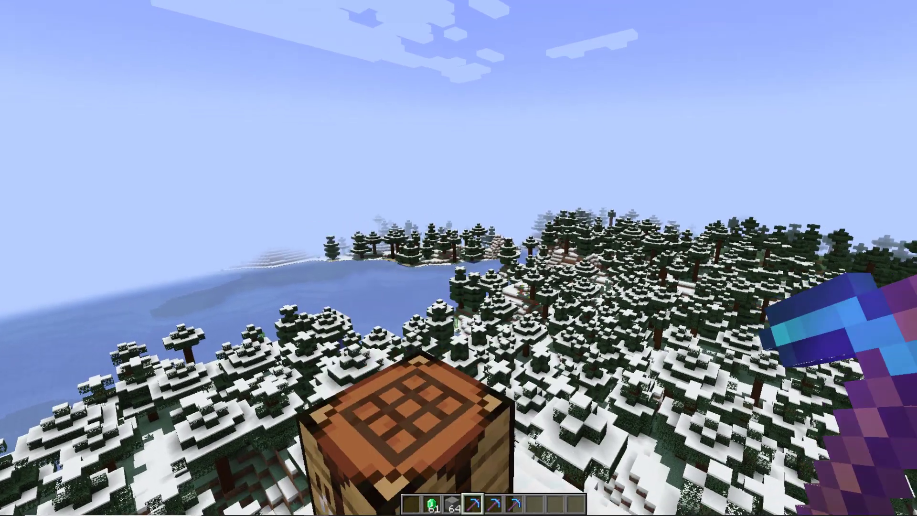
Switch to the CustomRecipes config in the web file manager and review its Messages, GUI and Items sections
{"action": "scroll", "coordinate": [458, 258], "scroll_direction": "down", "scroll_amount": 1}
{"action": "key", "text": "t"}
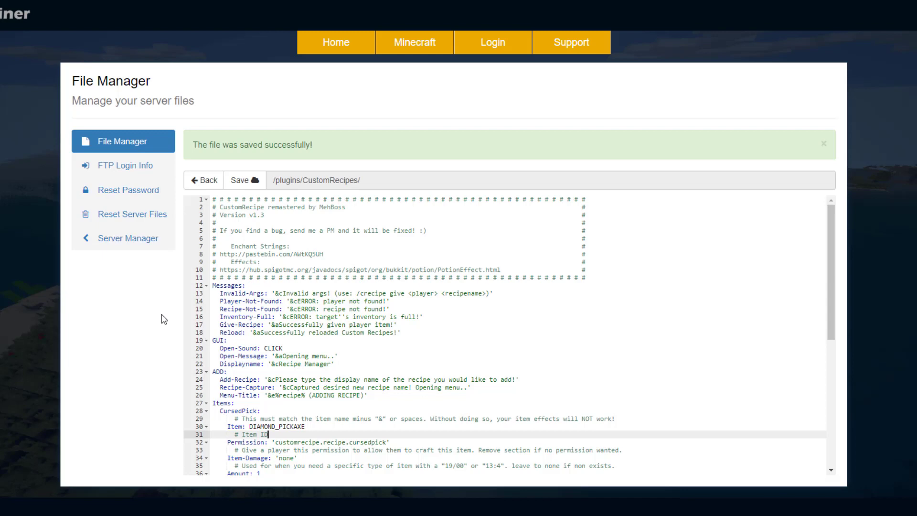
{"action": "left_click_drag", "start_coordinate": [410, 332], "coordinate": [206, 298]}
{"action": "left_click", "coordinate": [291, 356]}
{"action": "scroll", "coordinate": [291, 355], "scroll_direction": "down", "scroll_amount": 5}
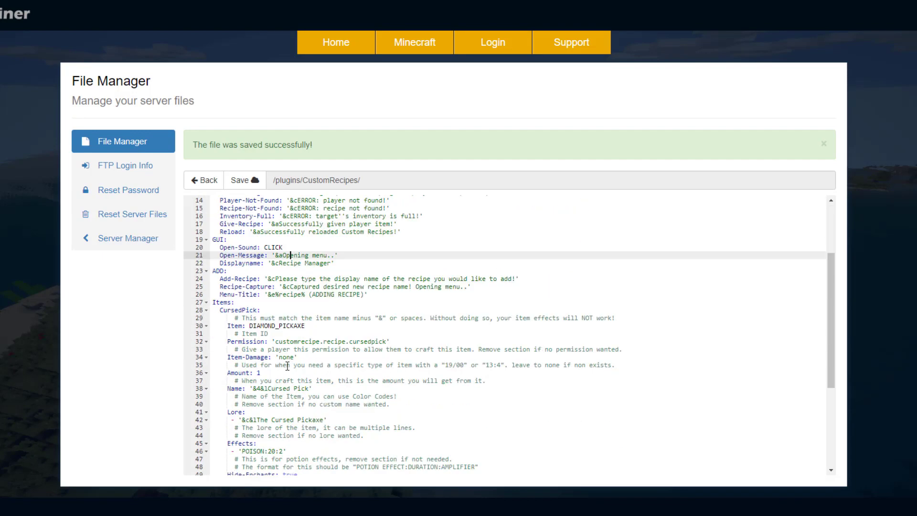
{"action": "scroll", "coordinate": [213, 278], "scroll_direction": "up", "scroll_amount": 2}
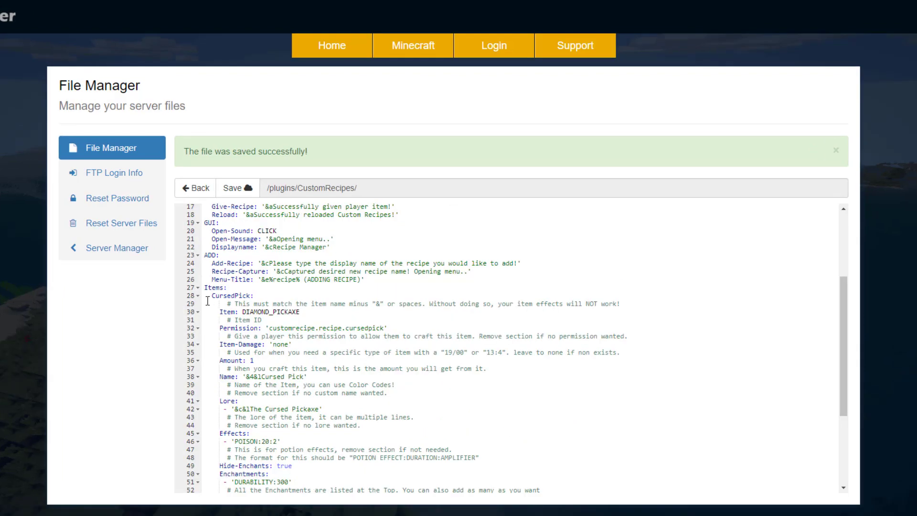
Copy the whole CursedPick block and paste a duplicate on a new line at the end of the config
{"action": "left_click_drag", "start_coordinate": [207, 300], "coordinate": [350, 509]}
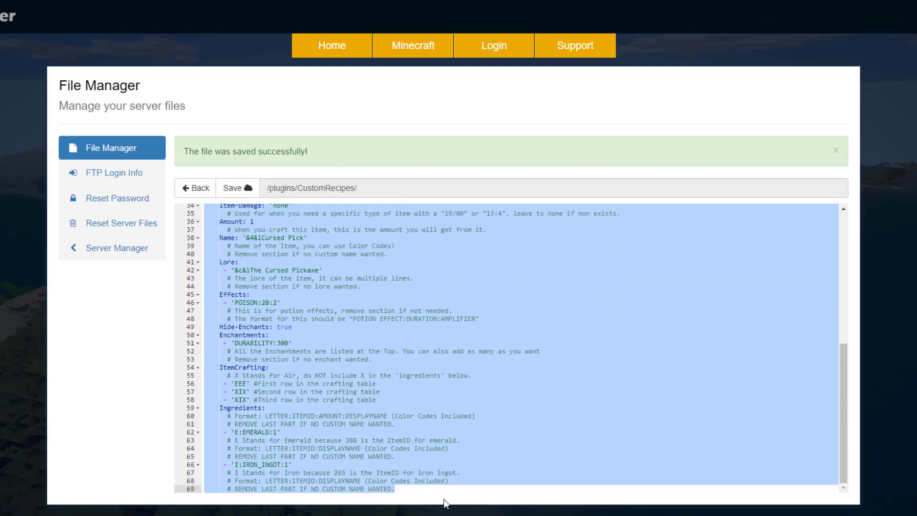
{"action": "left_click", "coordinate": [409, 487]}
{"action": "key", "text": "Return"}
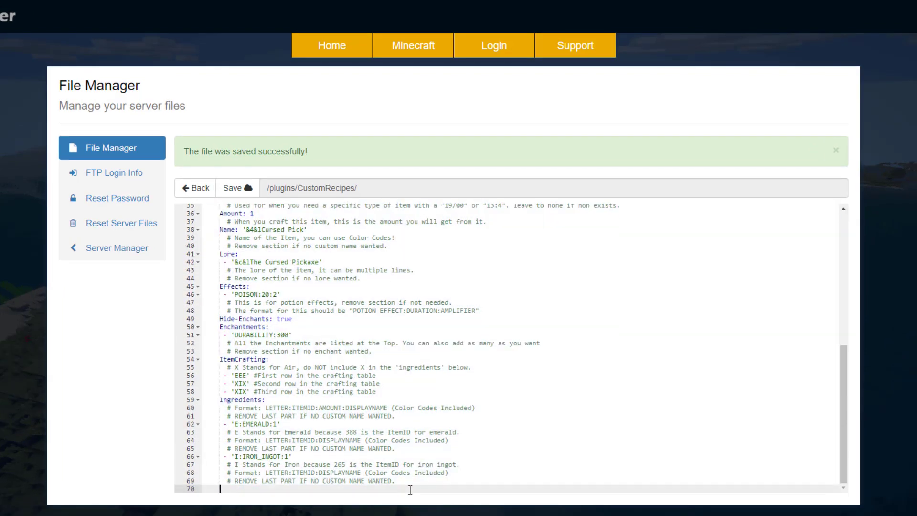
{"action": "key", "text": "ctrl+v"}
{"action": "scroll", "coordinate": [410, 382], "scroll_direction": "up", "scroll_amount": 3}
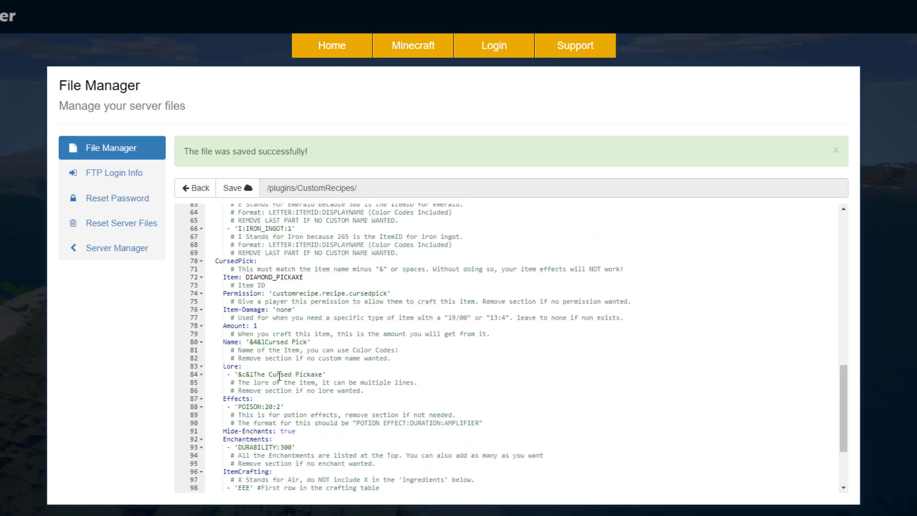
Rename the duplicated CursedPick entry to test and set its Name value to '&a&ltest'
{"action": "left_click", "coordinate": [252, 261]}
{"action": "key", "text": "BackSpace"}
{"action": "key", "text": "BackSpace"}
{"action": "key", "text": "BackSpace"}
{"action": "key", "text": "BackSpace"}
{"action": "key", "text": "BackSpace"}
{"action": "key", "text": "BackSpace"}
{"action": "key", "text": "BackSpace"}
{"action": "key", "text": "BackSpace"}
{"action": "key", "text": "BackSpace"}
{"action": "key", "text": "BackSpace"}
{"action": "key", "text": "BackSpace"}
{"action": "type", "text": "test:"}
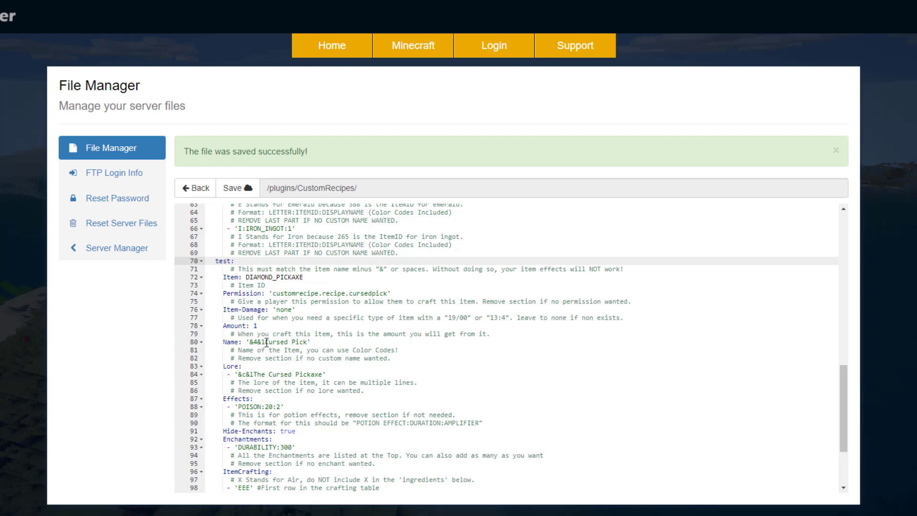
{"action": "left_click_drag", "start_coordinate": [265, 342], "coordinate": [310, 342]}
{"action": "type", "text": "Ite"}
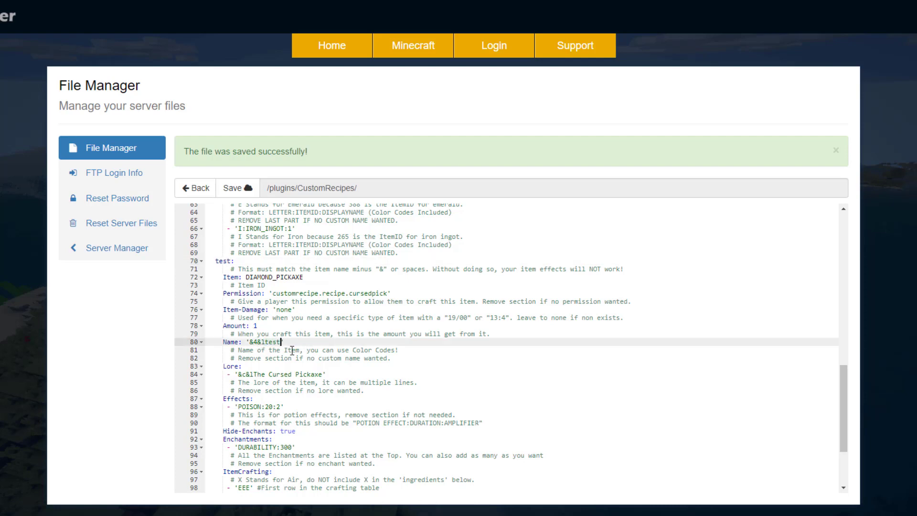
{"action": "left_click_drag", "start_coordinate": [255, 341], "coordinate": [259, 342]}
{"action": "type", "text": "a"}
Set the test entry's Item to STONE and its Permission to 'customrecipe.recipe.test'
{"action": "left_click_drag", "start_coordinate": [304, 277], "coordinate": [257, 279]}
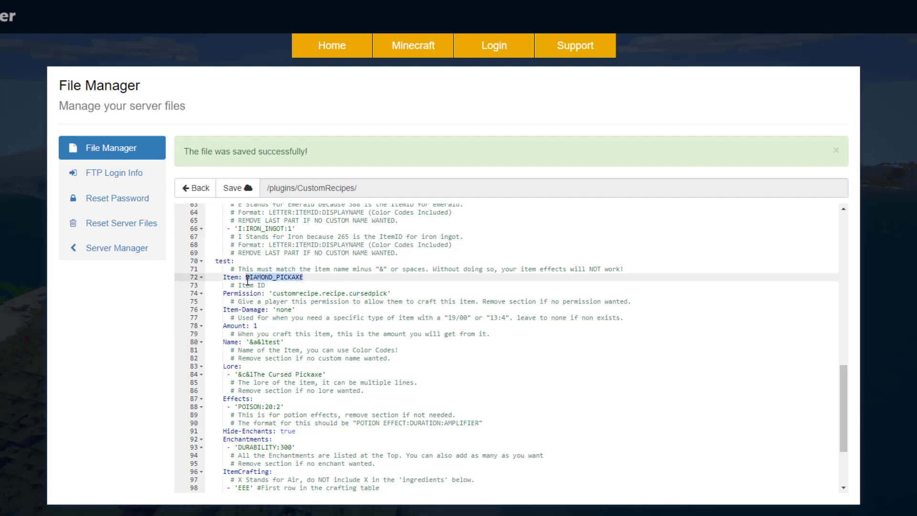
{"action": "type", "text": "STONE"}
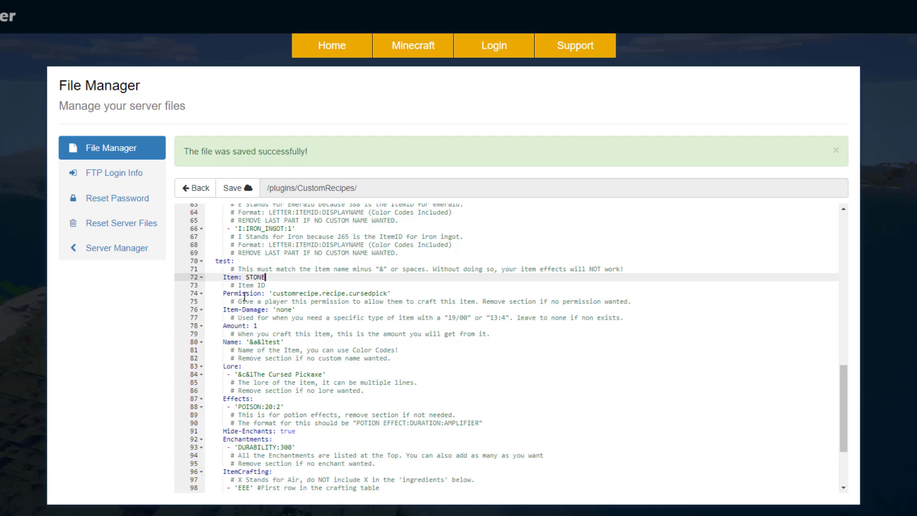
{"action": "left_click_drag", "start_coordinate": [226, 295], "coordinate": [342, 292]}
{"action": "type", "text": "test"}
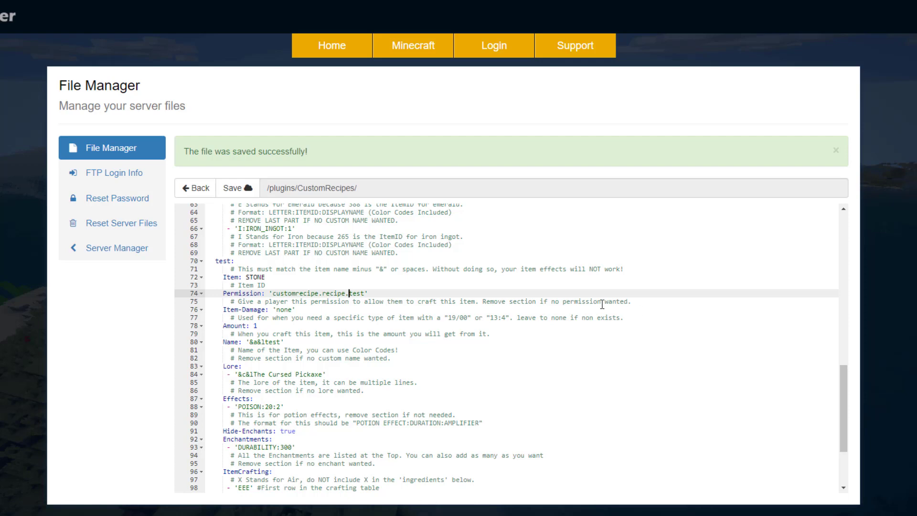
Change the test entry's Lore line to '&c&ltest'
{"action": "scroll", "coordinate": [361, 322], "scroll_direction": "down", "scroll_amount": 2}
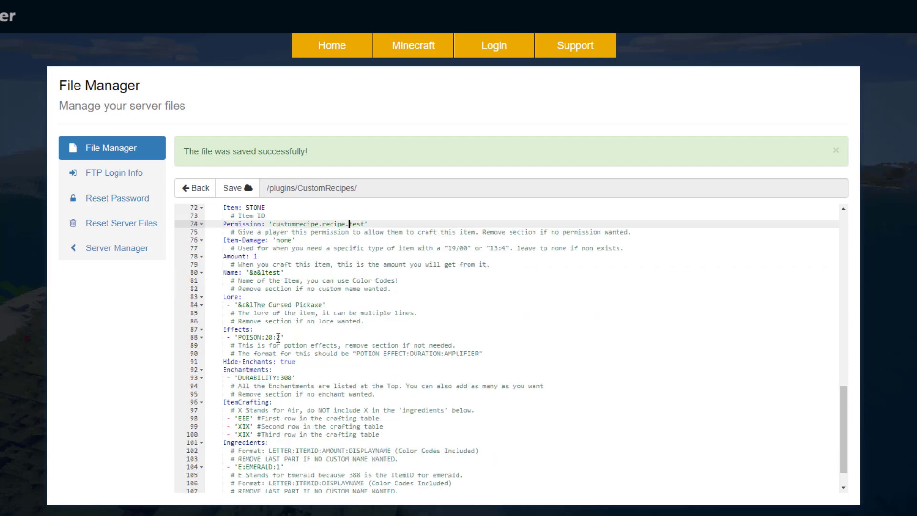
{"action": "left_click_drag", "start_coordinate": [323, 305], "coordinate": [253, 306]}
{"action": "type", "text": "test"}
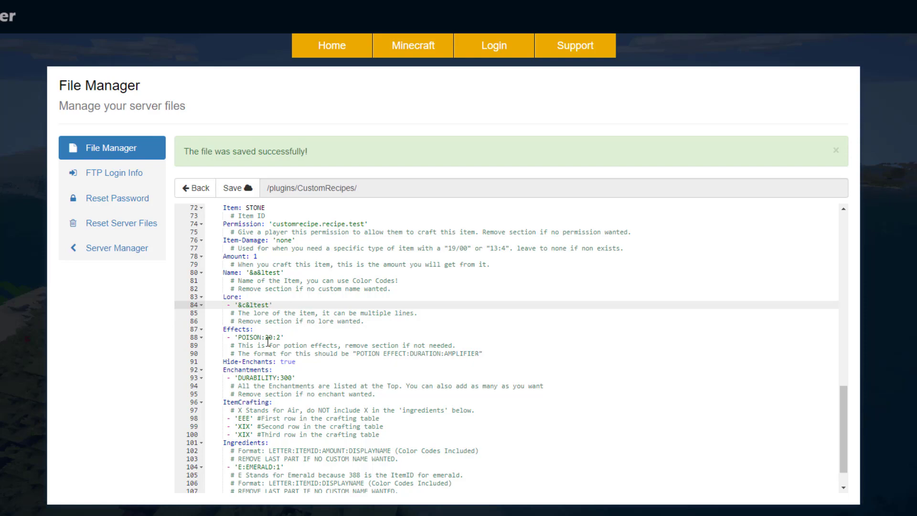
Copy OXYGEN from the Pastebin enchantment strings list and set the test entry's enchantment to 'OXYGEN:22'
{"action": "scroll", "coordinate": [254, 378], "scroll_direction": "up", "scroll_amount": 15}
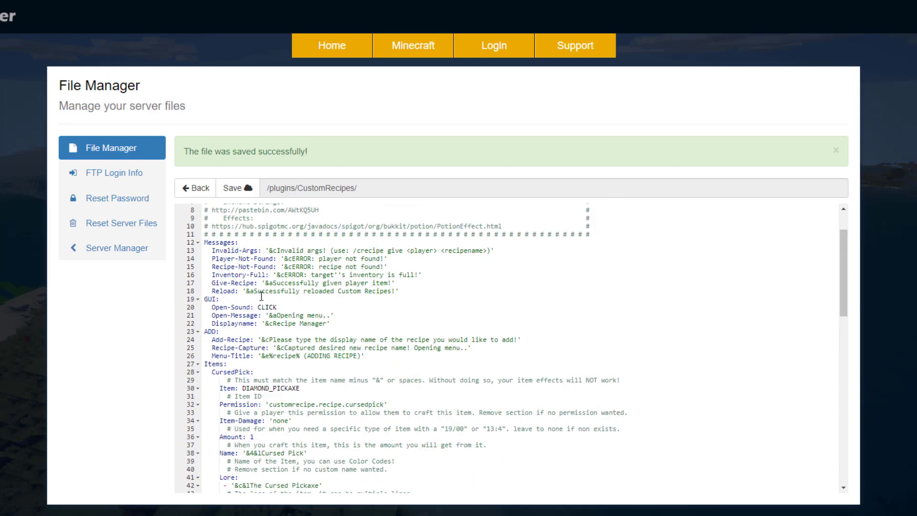
{"action": "scroll", "coordinate": [247, 273], "scroll_direction": "down", "scroll_amount": 15}
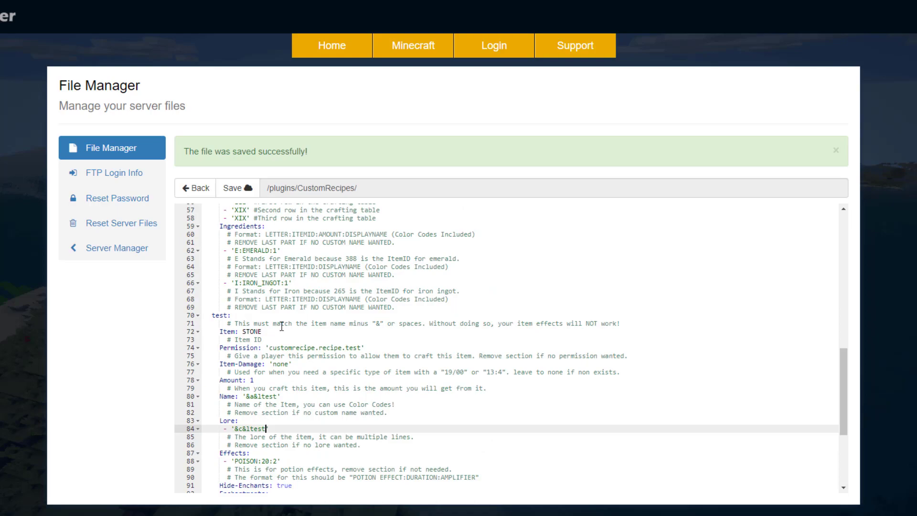
{"action": "left_click", "coordinate": [281, 330]}
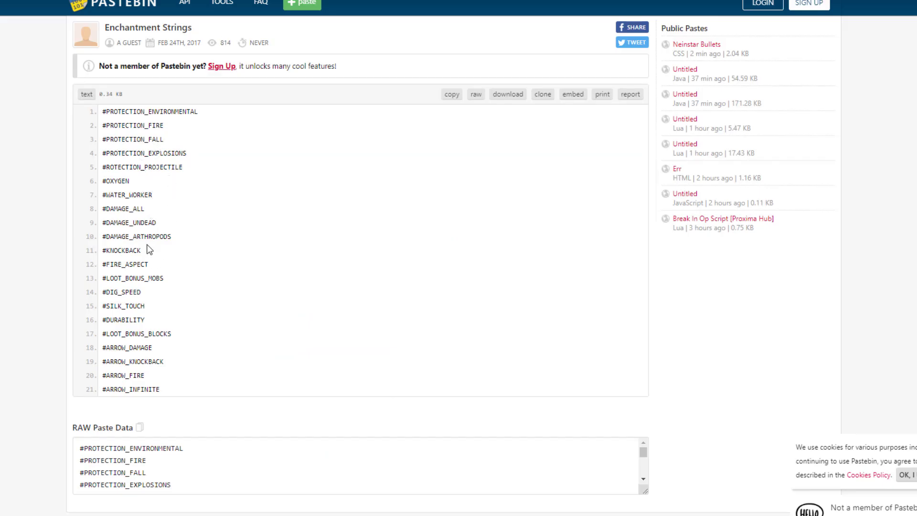
{"action": "left_click_drag", "start_coordinate": [129, 181], "coordinate": [115, 183]}
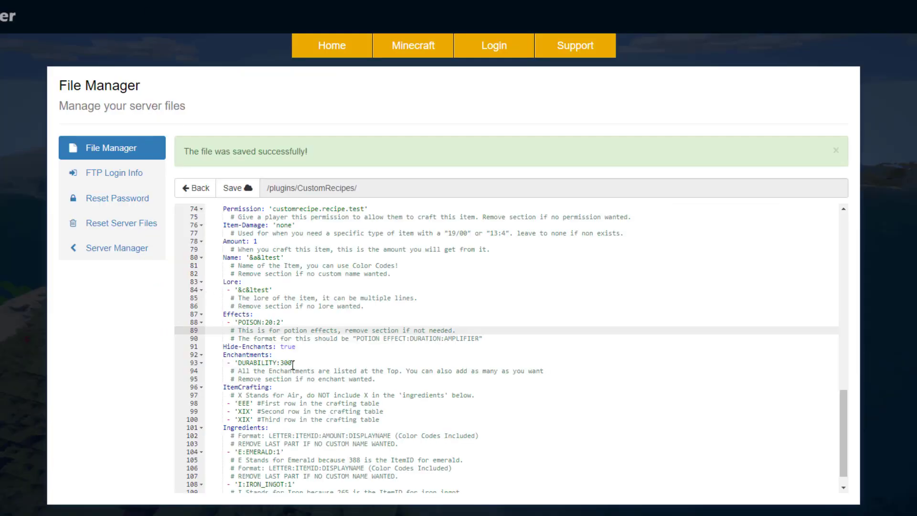
{"action": "left_click_drag", "start_coordinate": [276, 363], "coordinate": [238, 363]}
{"action": "type", "text": "OXYGEN"}
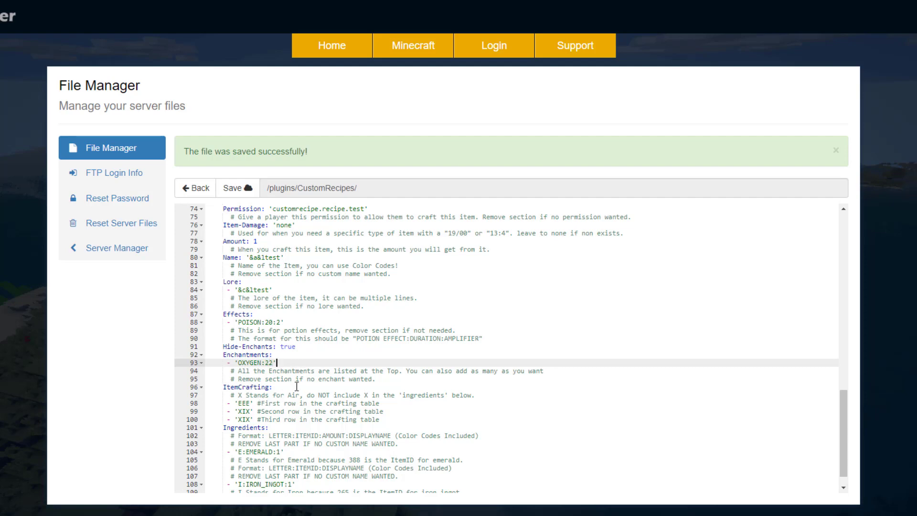
Set all three ItemCrafting rows of the test entry to 'XEX'
{"action": "scroll", "coordinate": [258, 402], "scroll_direction": "down", "scroll_amount": 1}
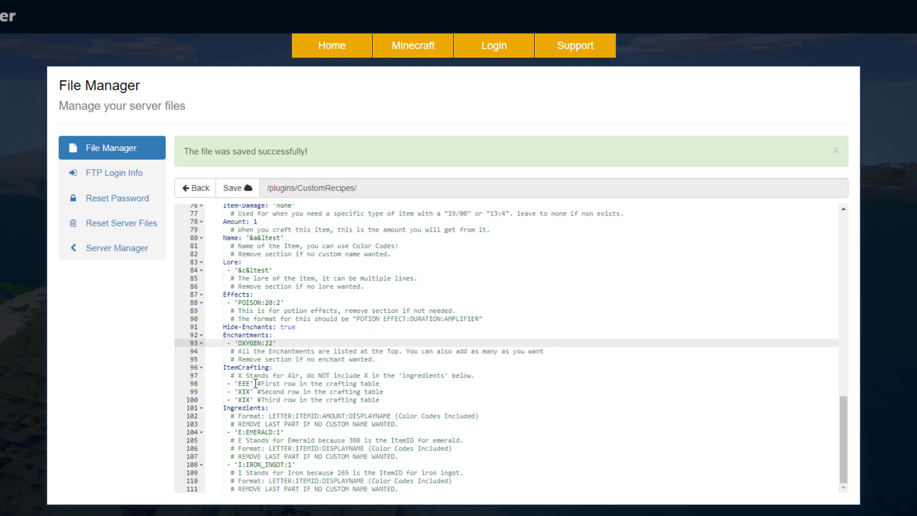
{"action": "left_click", "coordinate": [240, 384]}
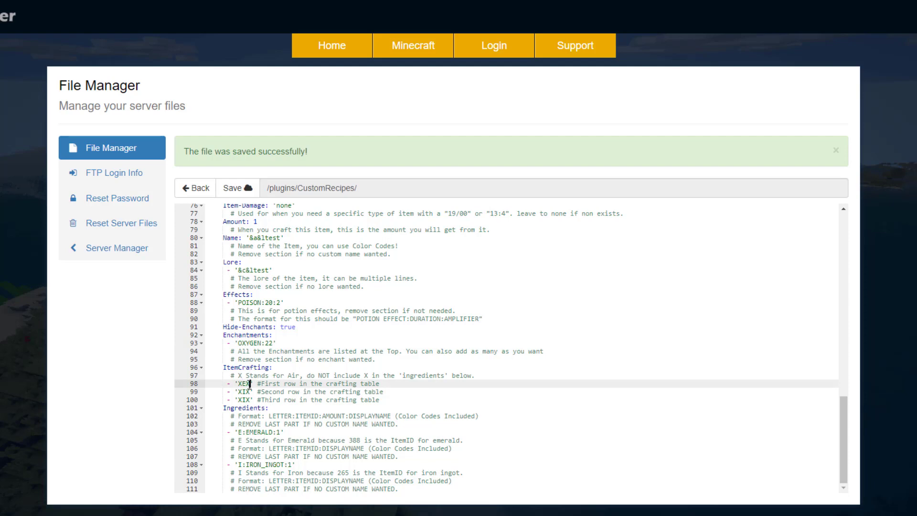
{"action": "left_click", "coordinate": [243, 391]}
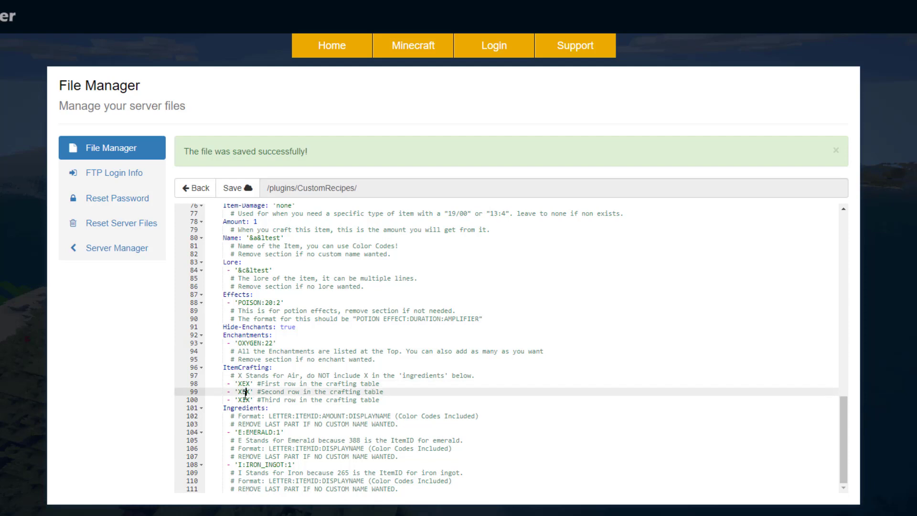
{"action": "left_click", "coordinate": [244, 399]}
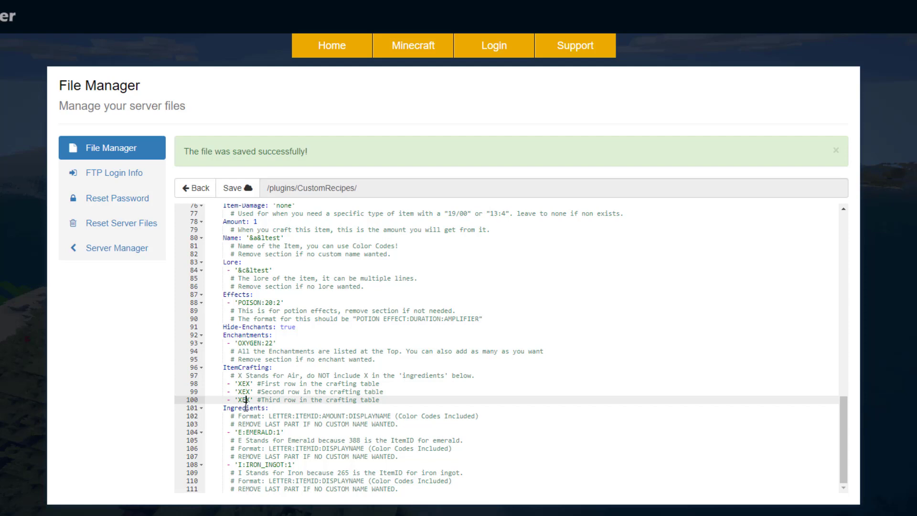
Delete the iron ingot ingredient and all comment lines from the test entry's Ingredients, leaving only 'E:EMERALD:1', and save the file
{"action": "left_click_drag", "start_coordinate": [406, 489], "coordinate": [189, 466]}
{"action": "key", "text": "BackSpace"}
{"action": "key", "text": "BackSpace"}
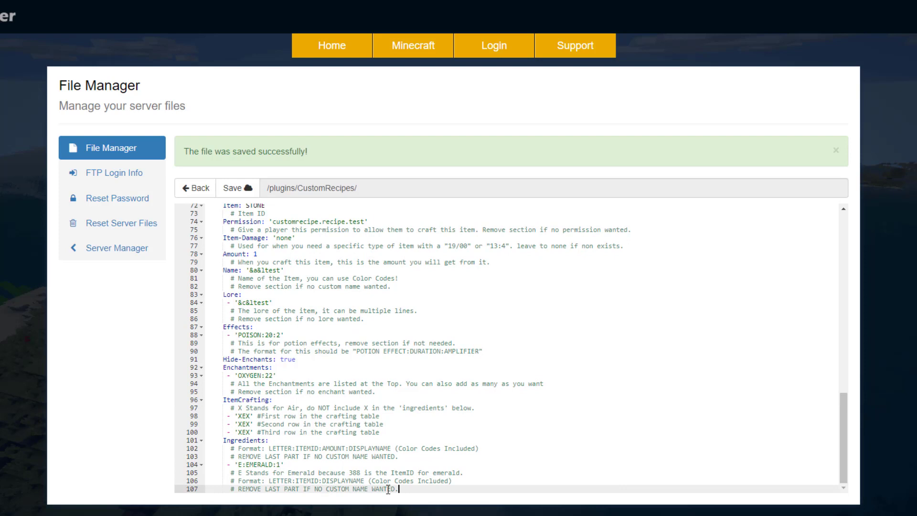
{"action": "left_click_drag", "start_coordinate": [407, 491], "coordinate": [210, 472]}
{"action": "key", "text": "BackSpace"}
{"action": "key", "text": "BackSpace"}
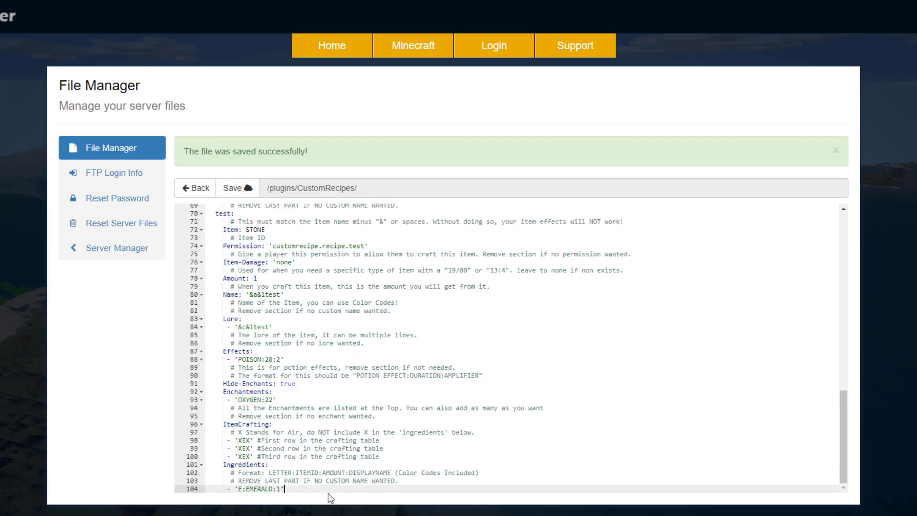
{"action": "left_click_drag", "start_coordinate": [403, 481], "coordinate": [210, 472]}
{"action": "key", "text": "BackSpace"}
{"action": "key", "text": "BackSpace"}
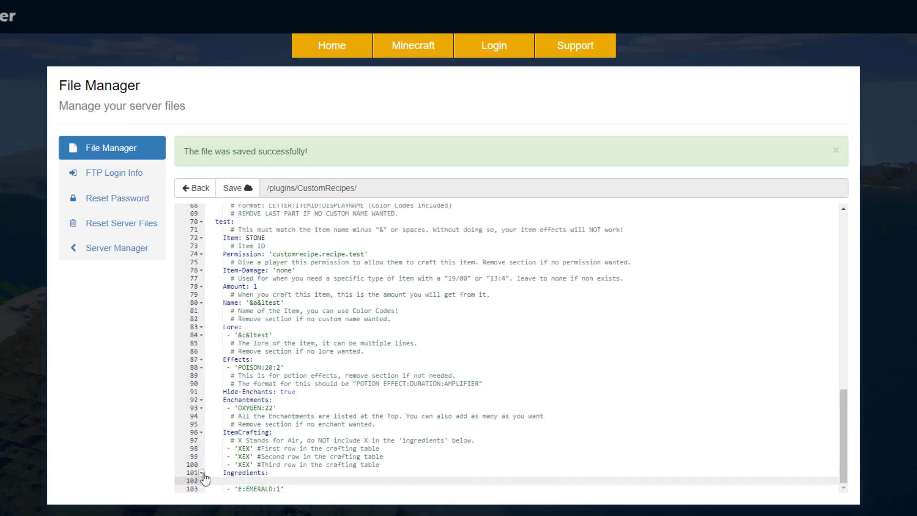
{"action": "scroll", "coordinate": [287, 453], "scroll_direction": "down", "scroll_amount": 1}
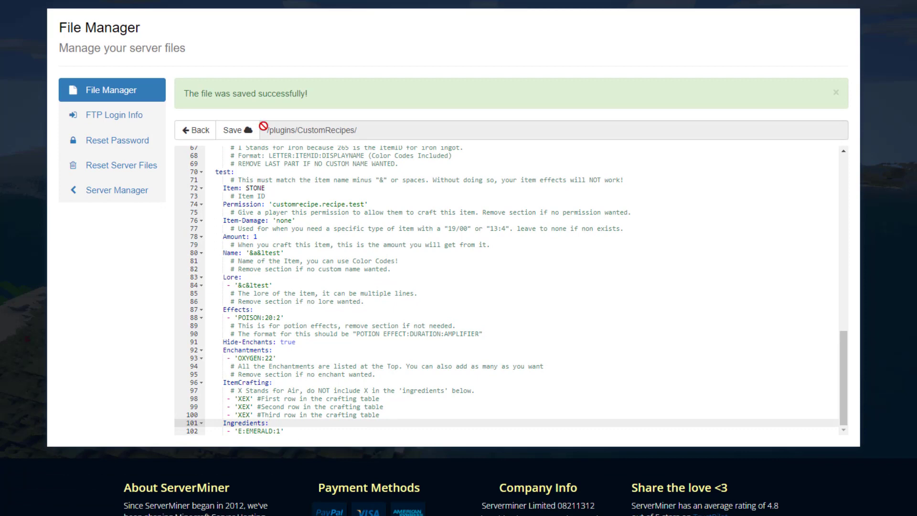
{"action": "left_click", "coordinate": [248, 132]}
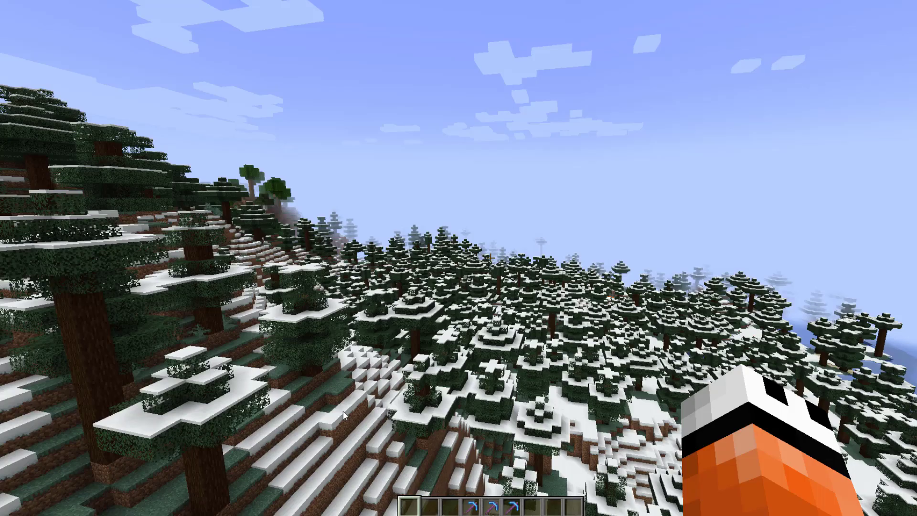
Switch to Minecraft and reload the custom recipes with the /crecipe reload command
{"action": "type", "text": "/crecipe r"}
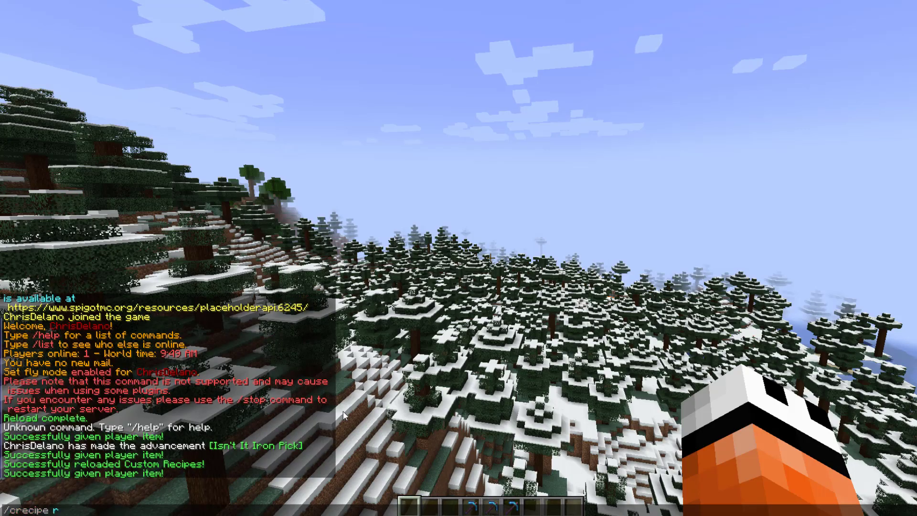
{"action": "key", "text": "Return"}
Give the player the test item with /crecipe give and check its name and lore in the inventory
{"action": "type", "text": "/cre"}
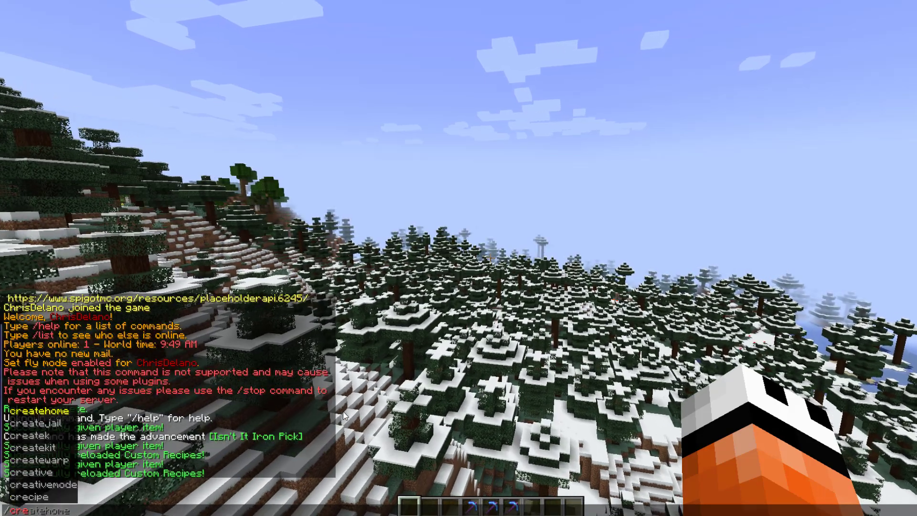
{"action": "type", "text": "cipe give ChrisDelano "}
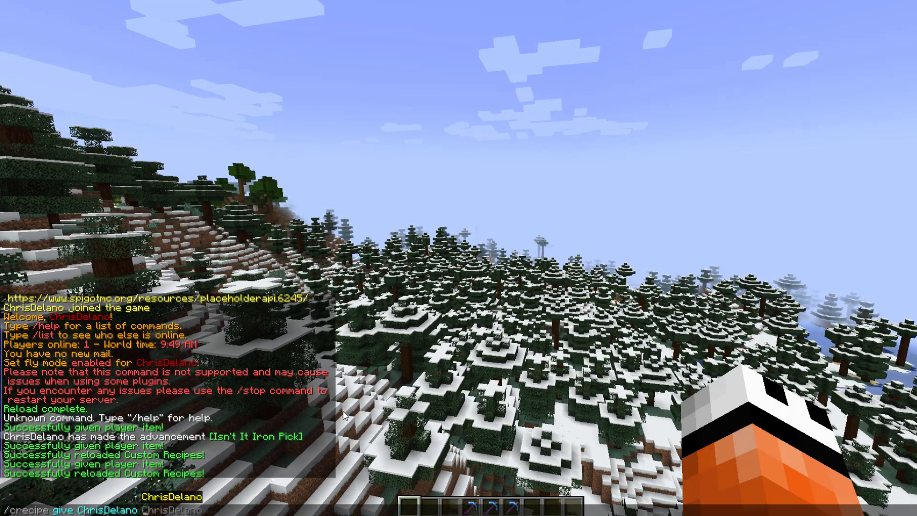
{"action": "type", "text": "test"}
{"action": "key", "text": "Return"}
{"action": "key", "text": "e"}
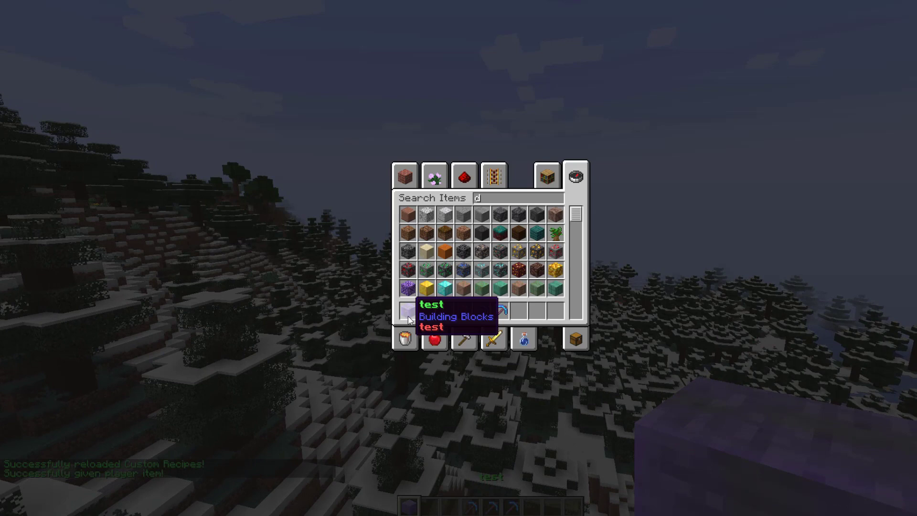
{"action": "key", "text": "Escape"}
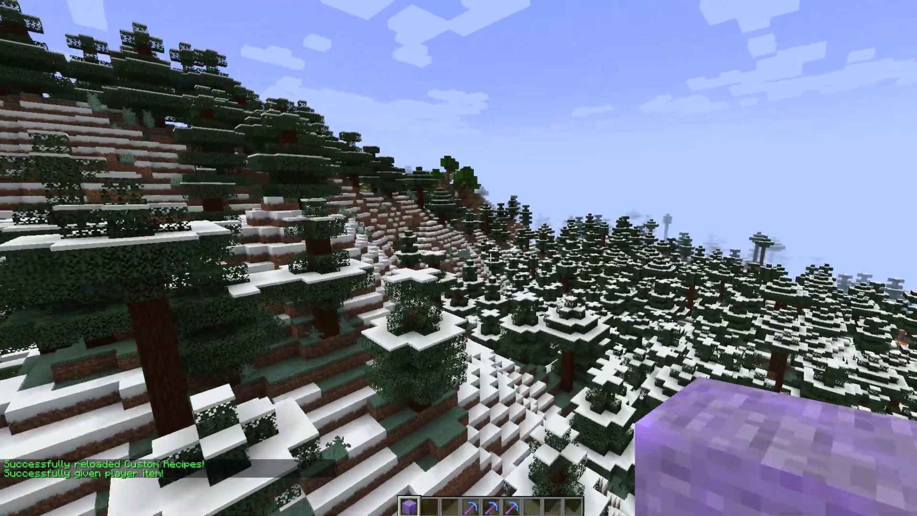
Inspect the purple test item and the Cursed Pick in the inventory, checking the pick's name, lore and attributes
{"action": "type", "text": "e"}
{"action": "type", "text": "ew"}
{"action": "key", "text": "Escape"}
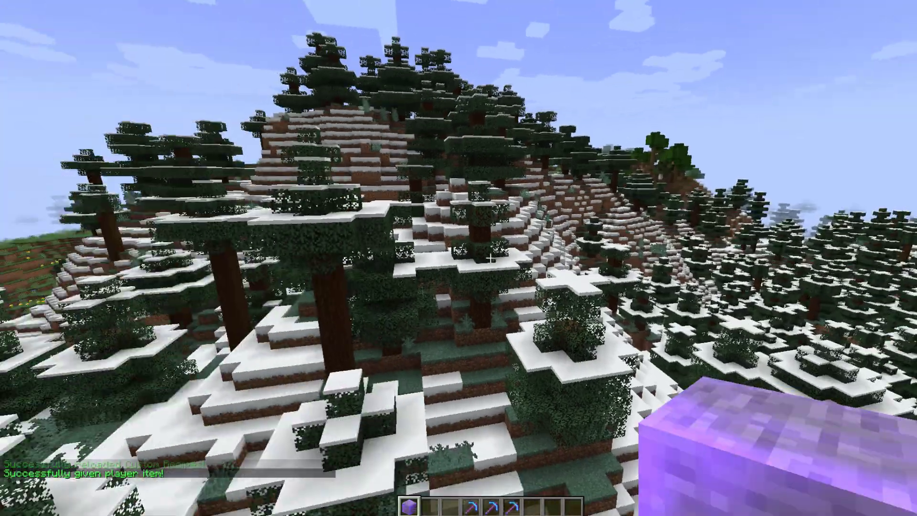
{"action": "key", "text": "w"}
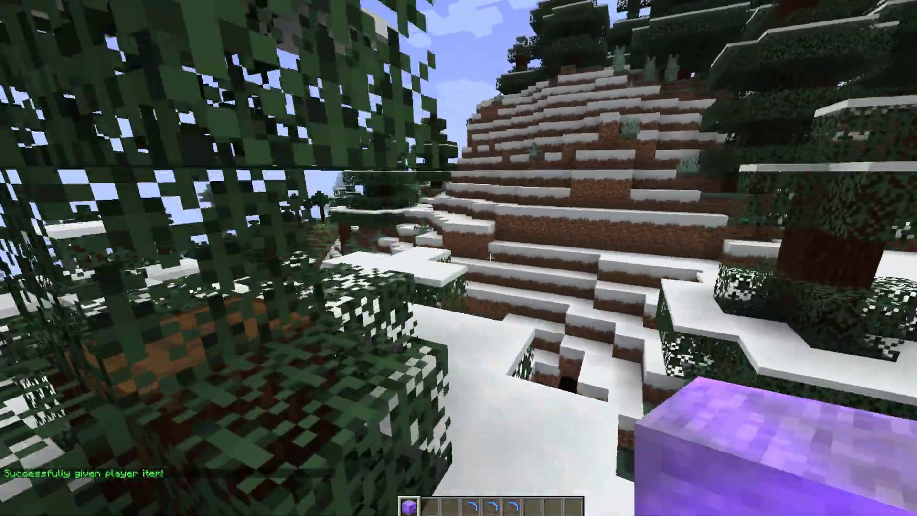
{"action": "type", "text": "e"}
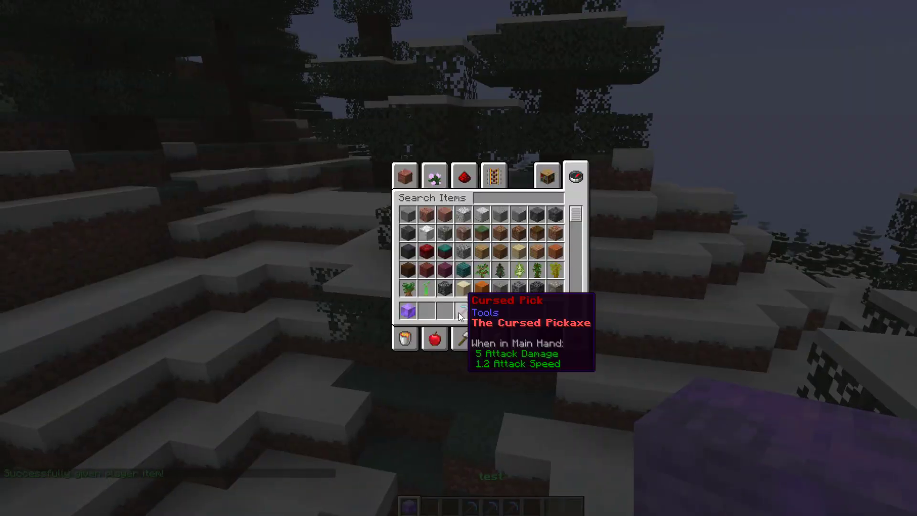
{"action": "type", "text": "es"}
{"action": "key", "text": "Escape"}
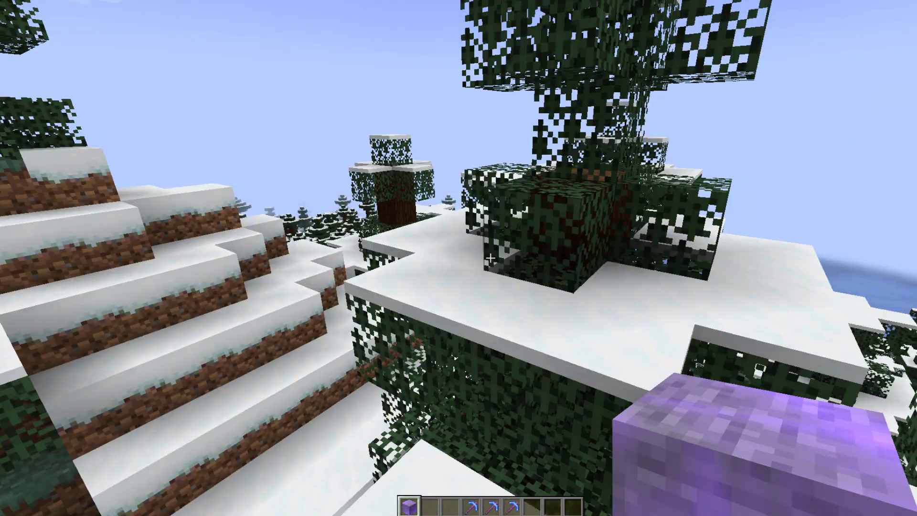
Check the held test item's name in the hotbar and clear the item from the player's inventory
{"action": "key", "text": "w"}
{"action": "scroll", "coordinate": [490, 258], "scroll_direction": "down", "scroll_amount": 2}
{"action": "scroll", "coordinate": [490, 258], "scroll_direction": "up", "scroll_amount": 2}
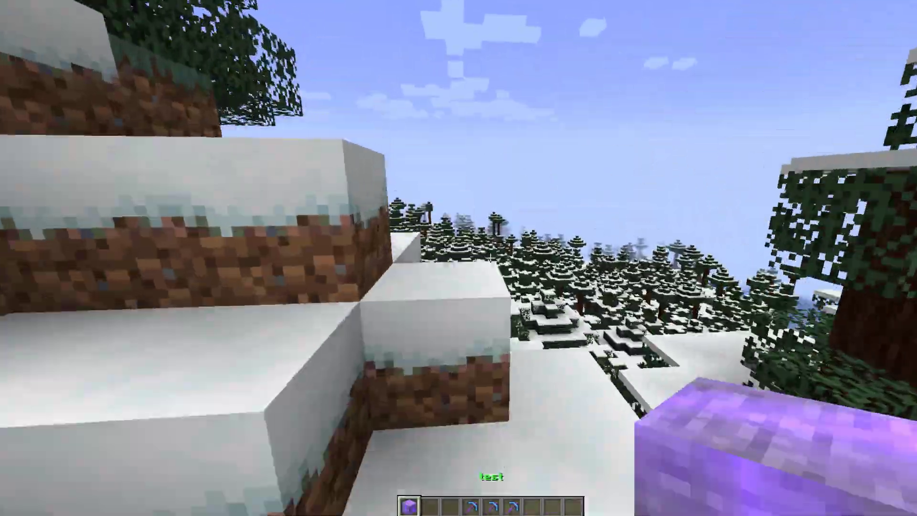
{"action": "key", "text": "w"}
{"action": "left_click", "coordinate": [490, 257]}
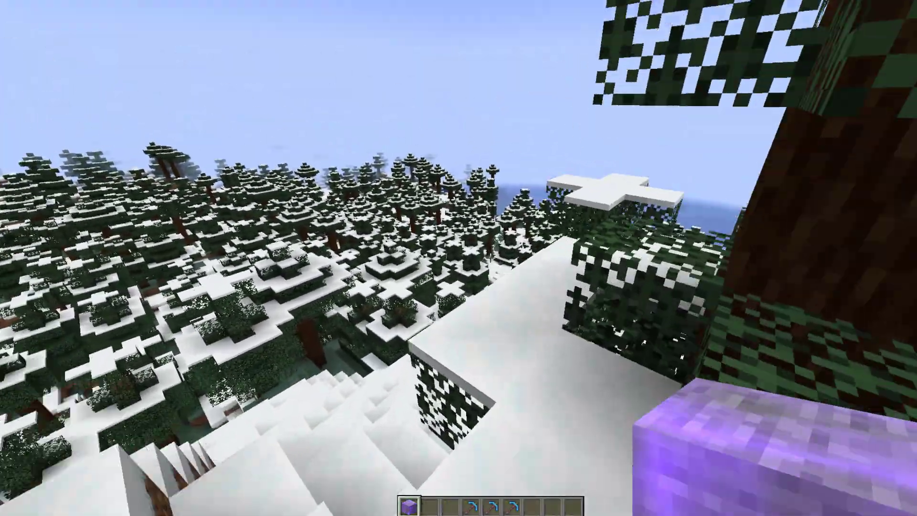
{"action": "key", "text": "e"}
{"action": "key", "text": "e"}
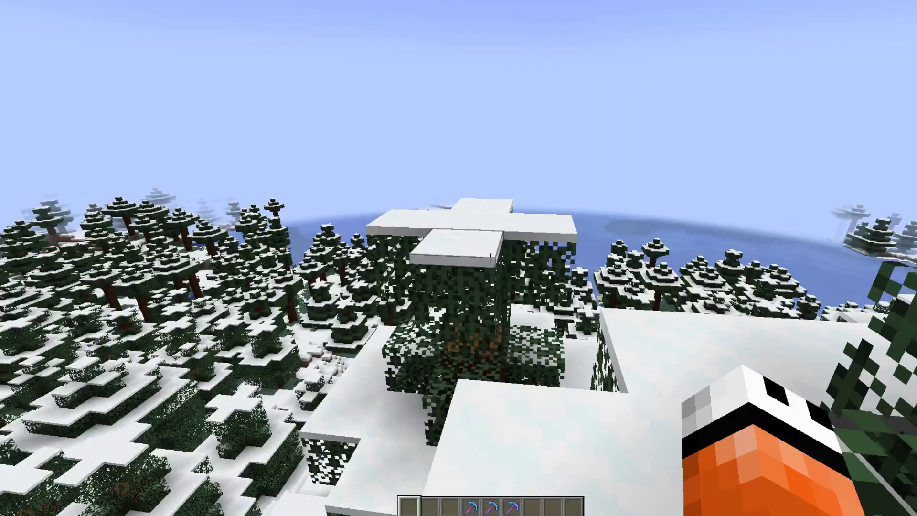